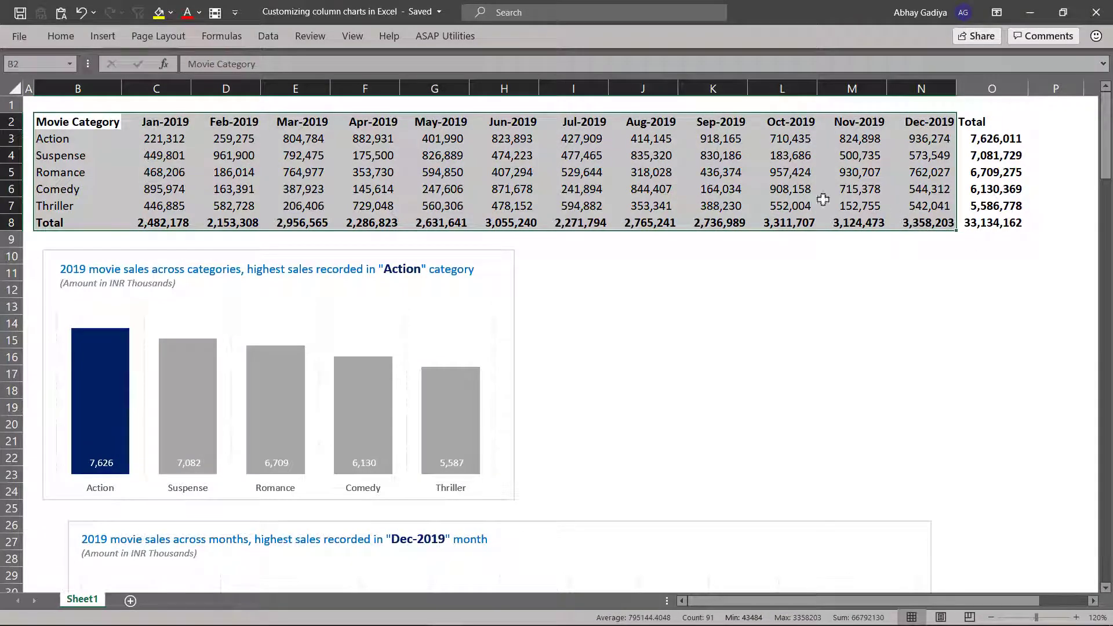
Insert a 100% stacked column chart of the monthly category sales.
click(104, 27)
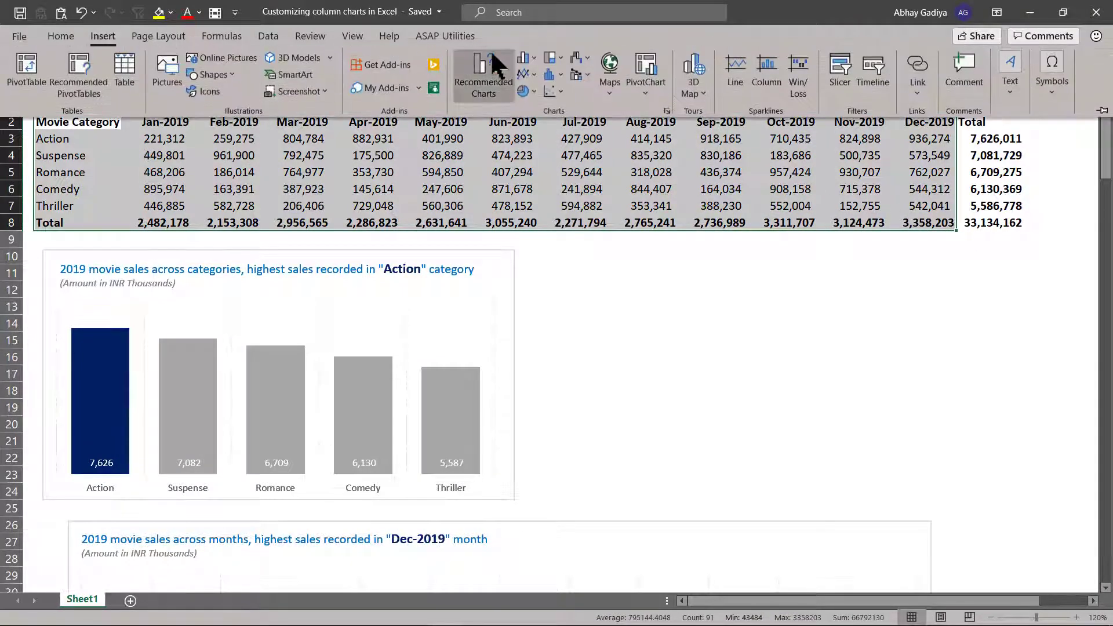
click(528, 56)
click(623, 106)
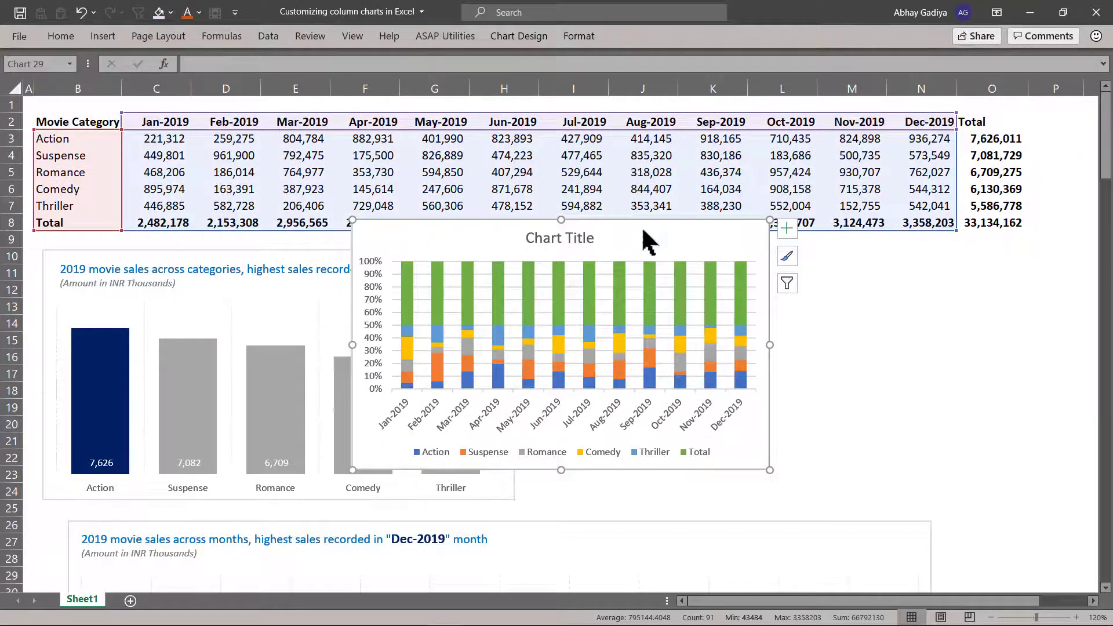
Move the new chart to around B162 and enlarge it to span columns B to N.
key(Delete)
scroll(509, 357, down, 20)
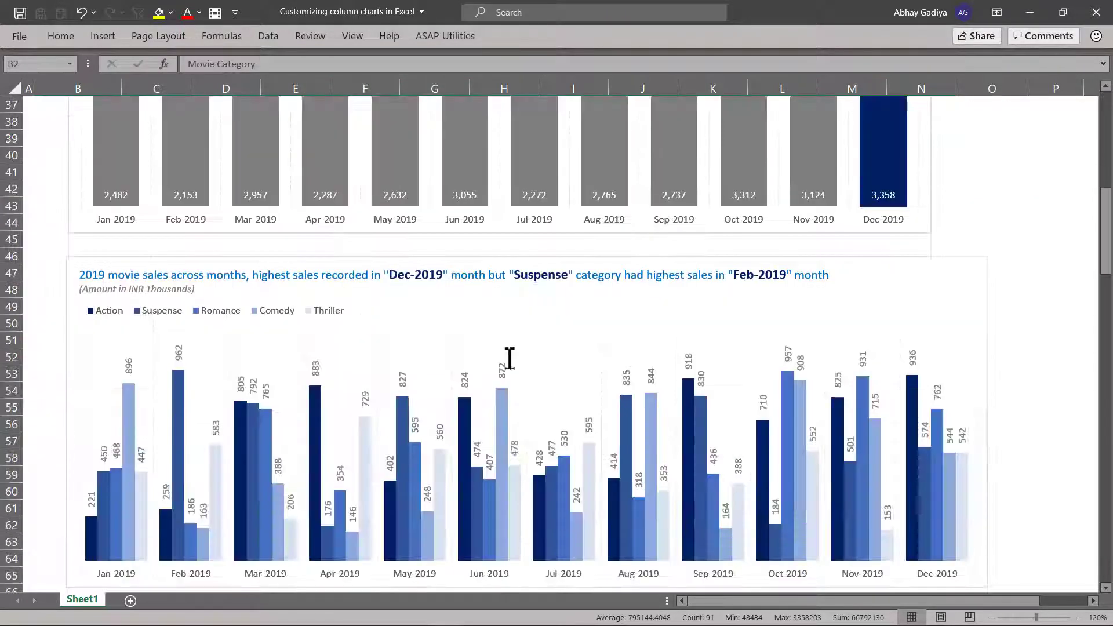
key(ctrl+Down)
key(ctrl+v)
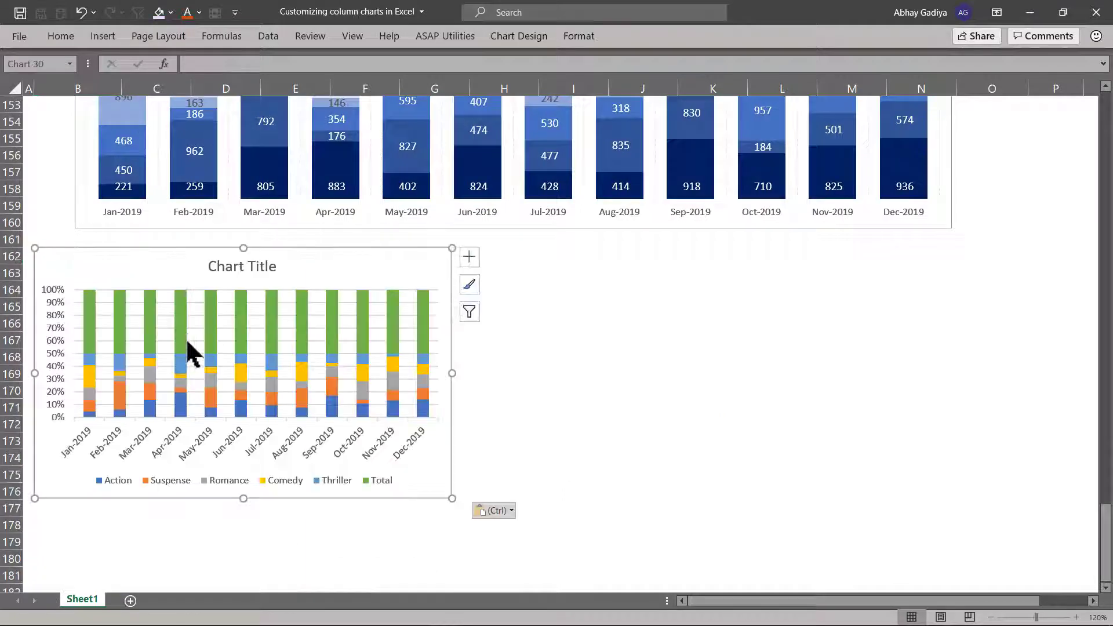
drag(99, 276, 139, 274)
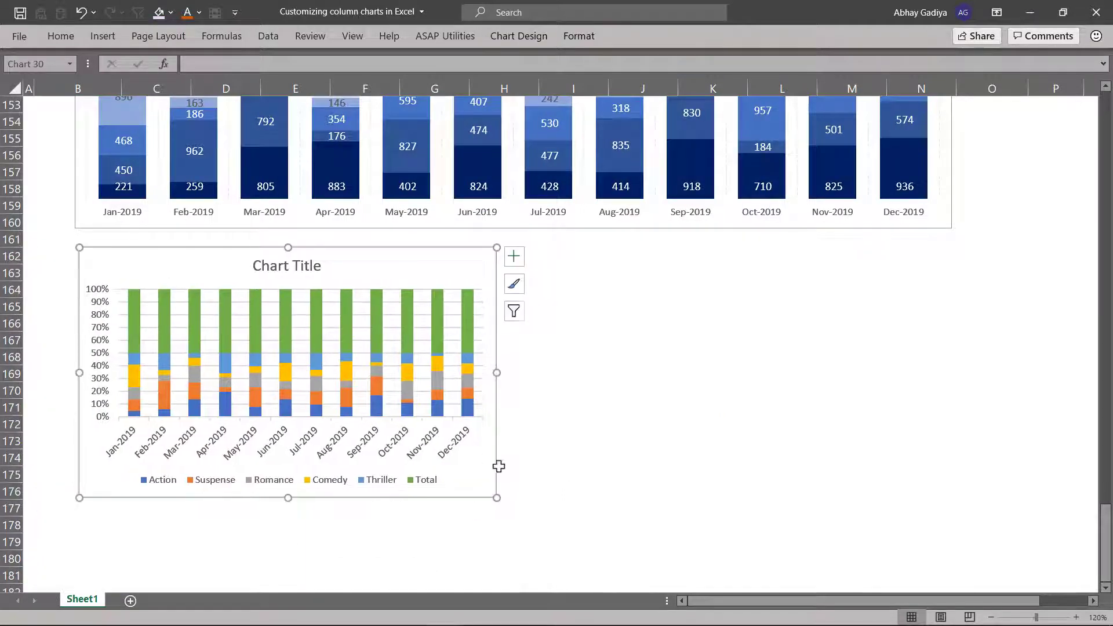
scroll(519, 477, down, 3)
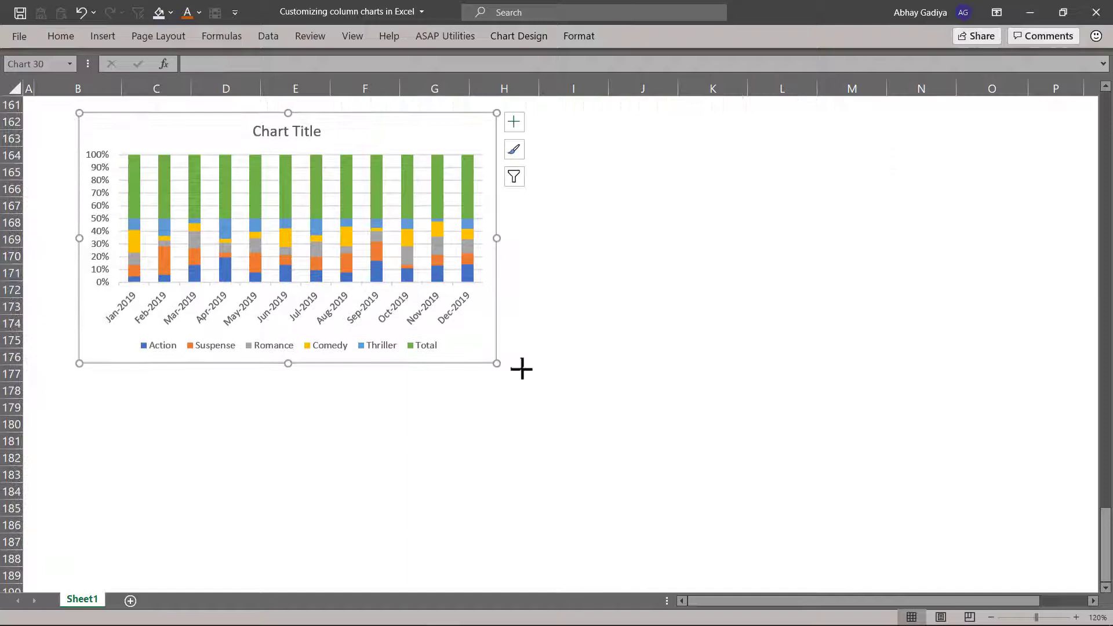
drag(496, 363, 944, 478)
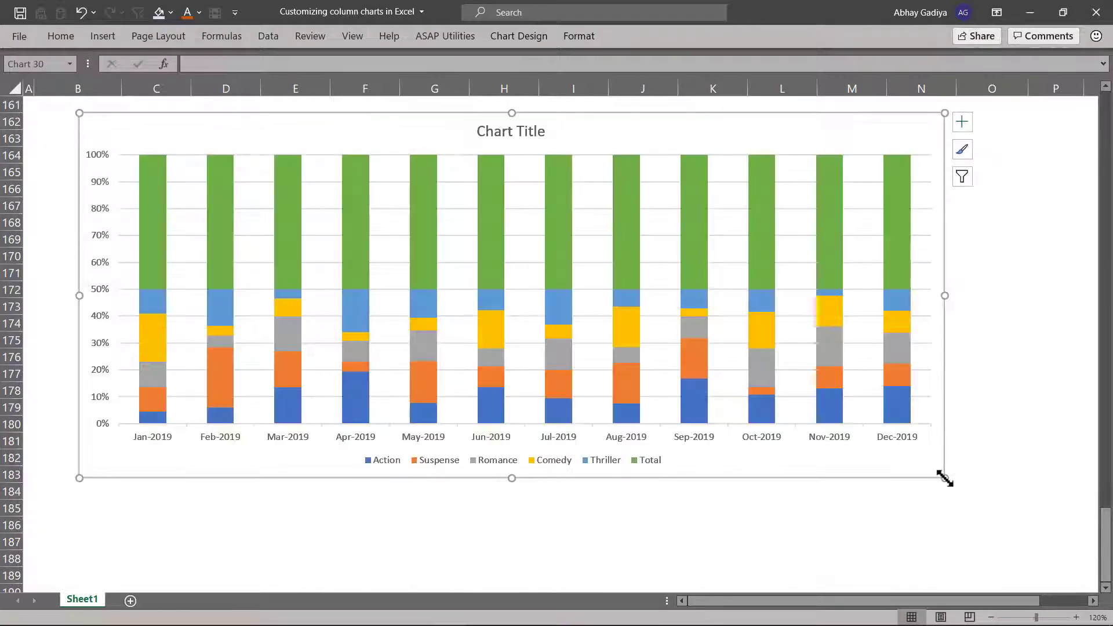
Select and copy the blue stacked chart above to reuse its styling.
scroll(598, 461, up, 7)
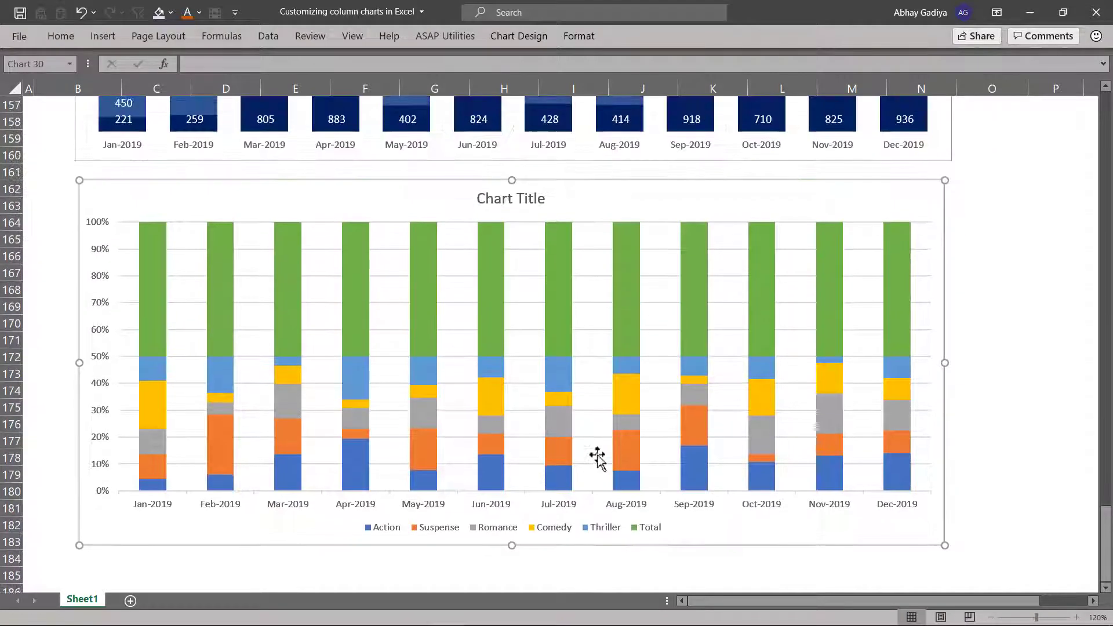
scroll(598, 459, up, 1)
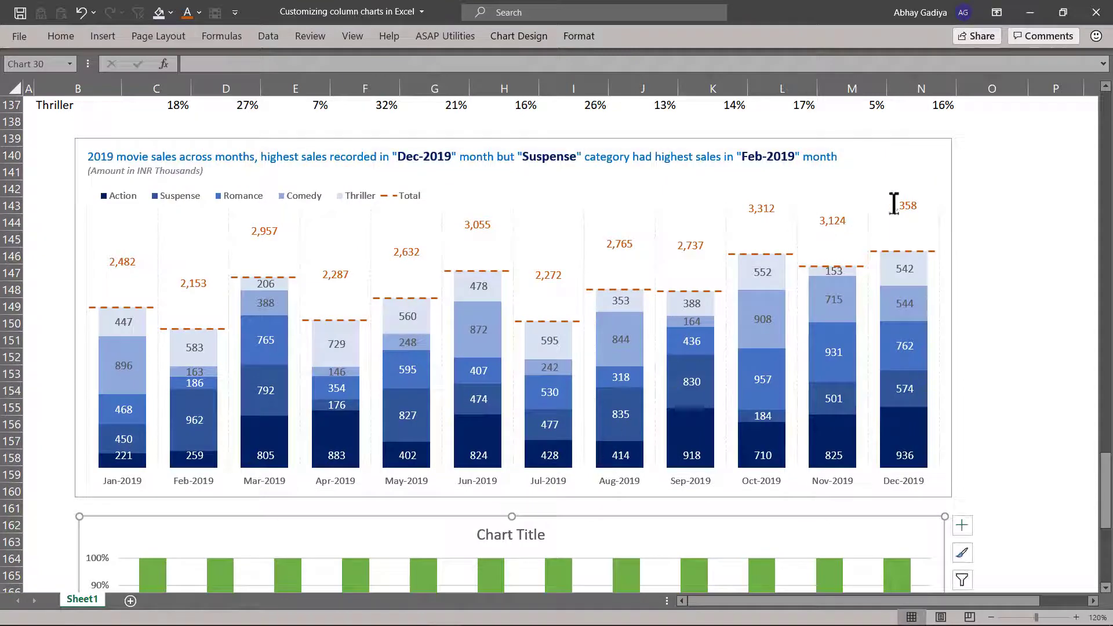
click(925, 174)
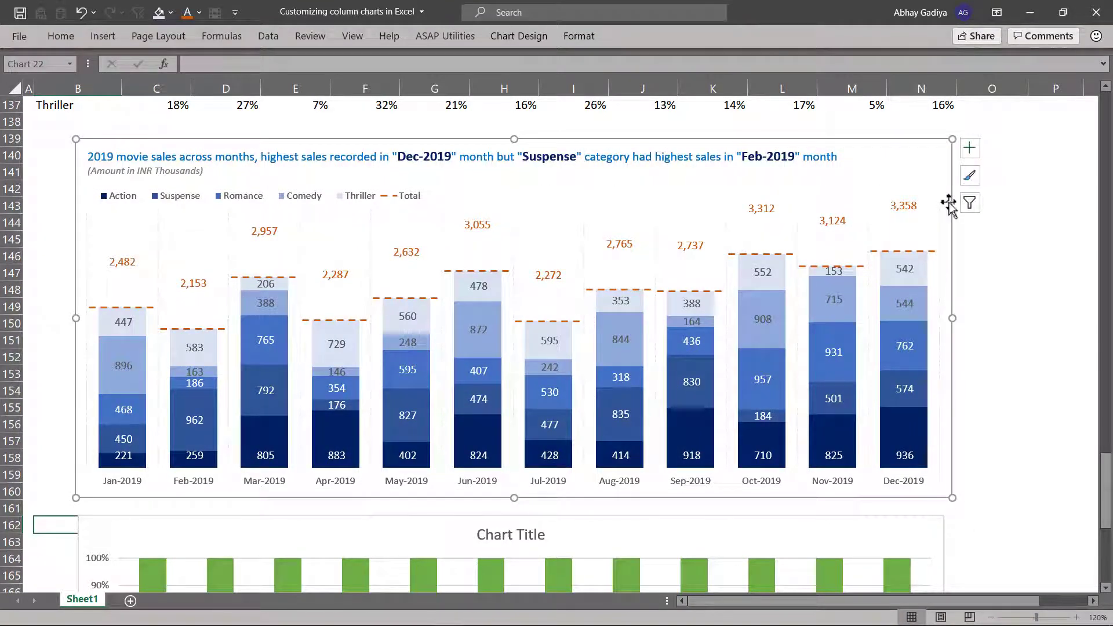
Paste only the blue chart's formats onto the new 100% stacked chart with Paste Special.
scroll(949, 204, down, 5)
click(921, 257)
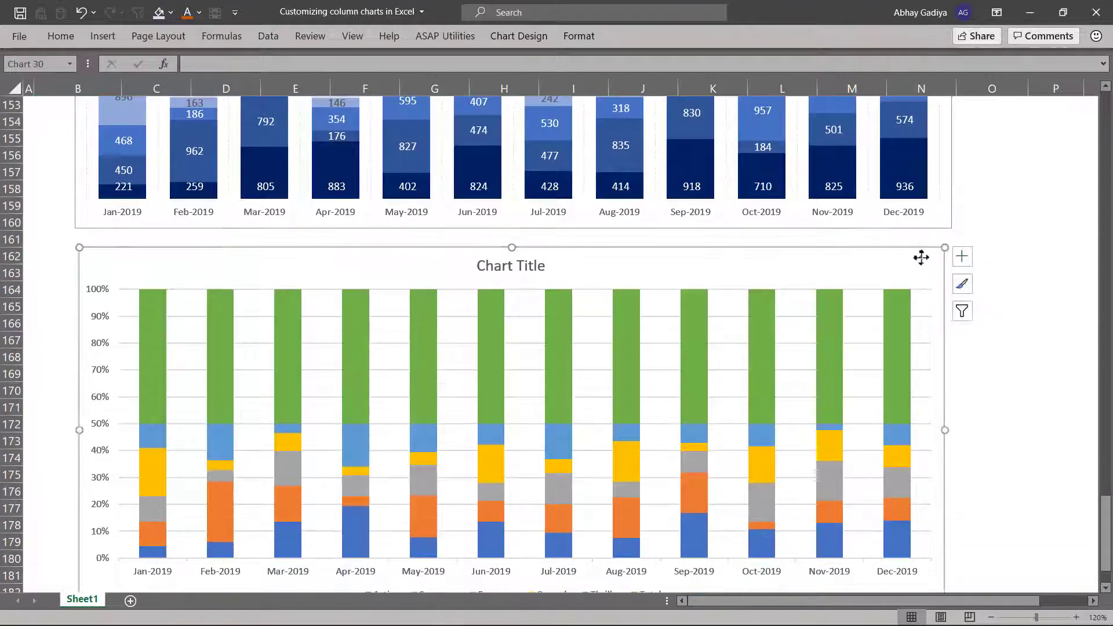
key(ctrl+alt+v)
click(631, 289)
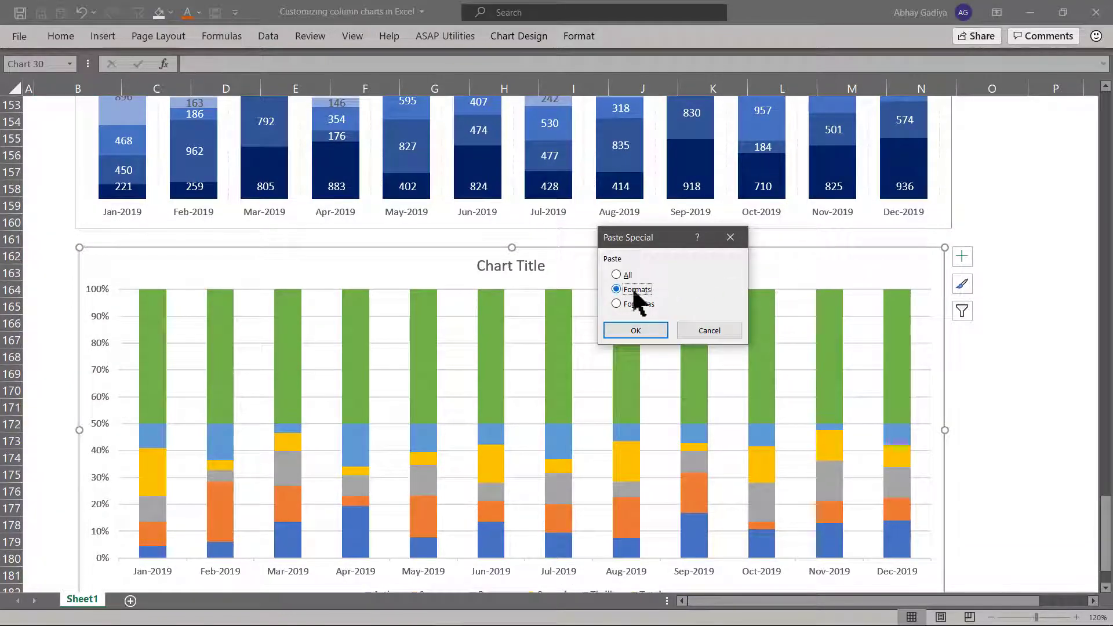
click(638, 328)
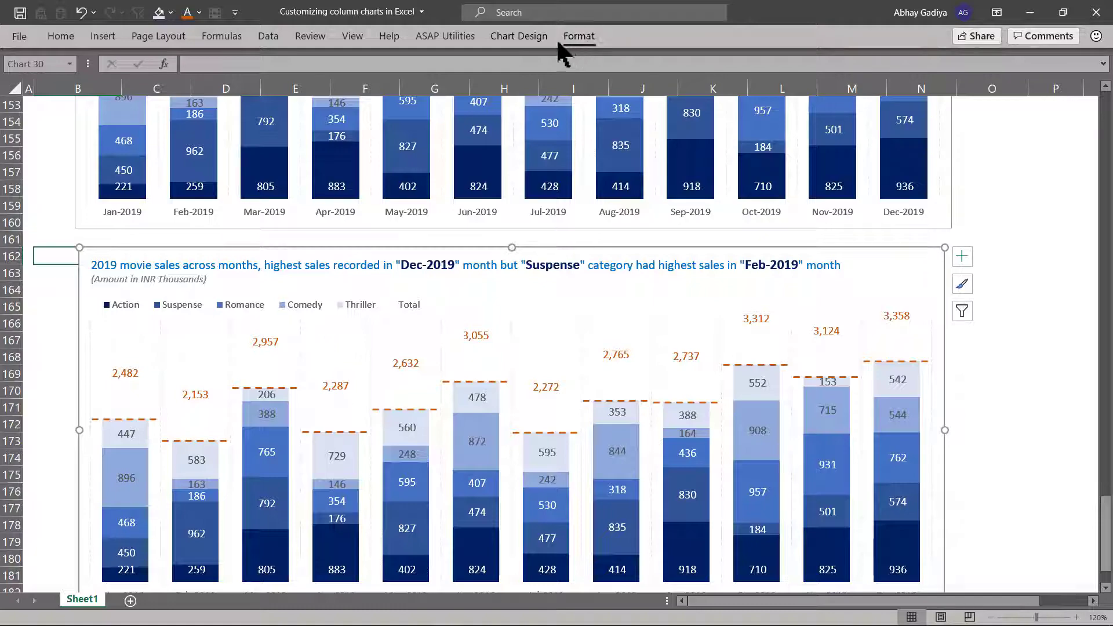
In the combo chart settings, set the category series to 100% Stacked Column.
click(525, 33)
key(Return)
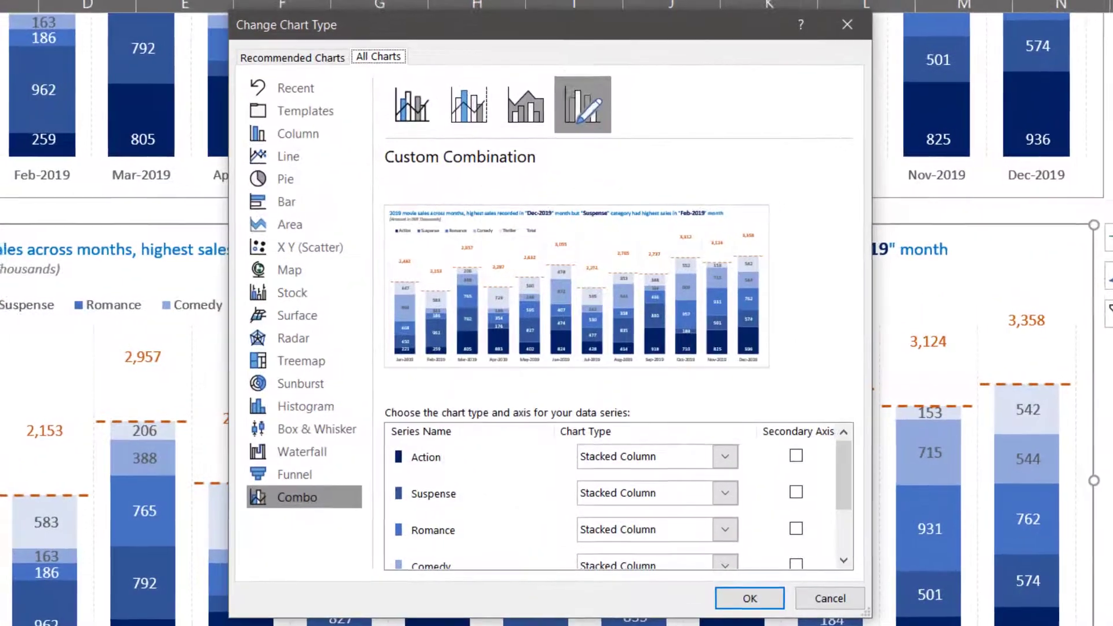
click(681, 436)
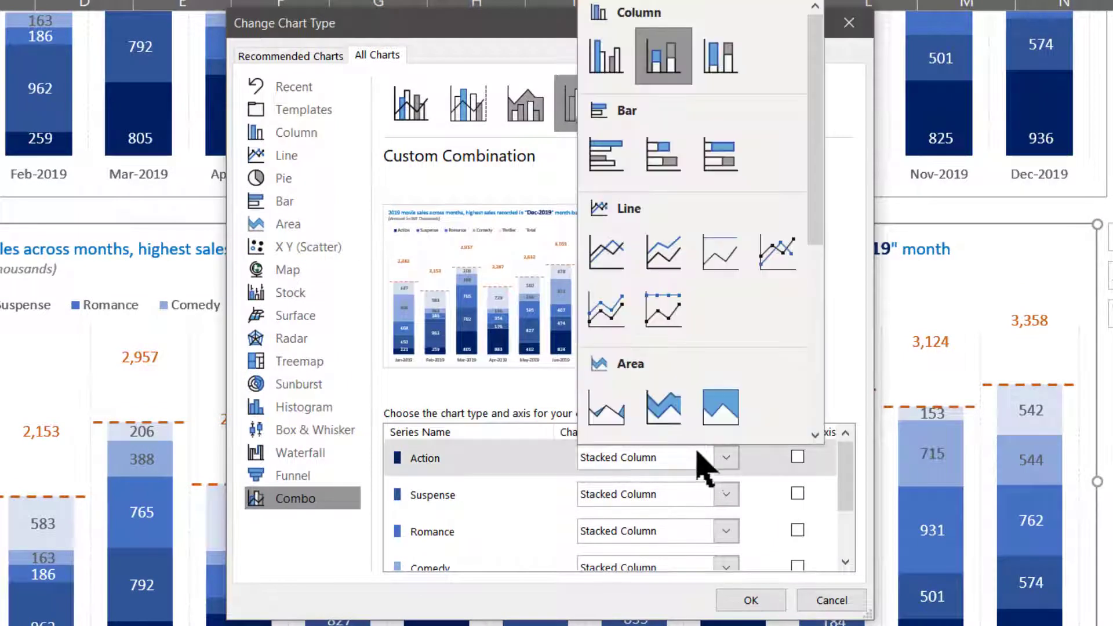
click(720, 81)
scroll(728, 568, down, 1)
scroll(724, 557, down, 1)
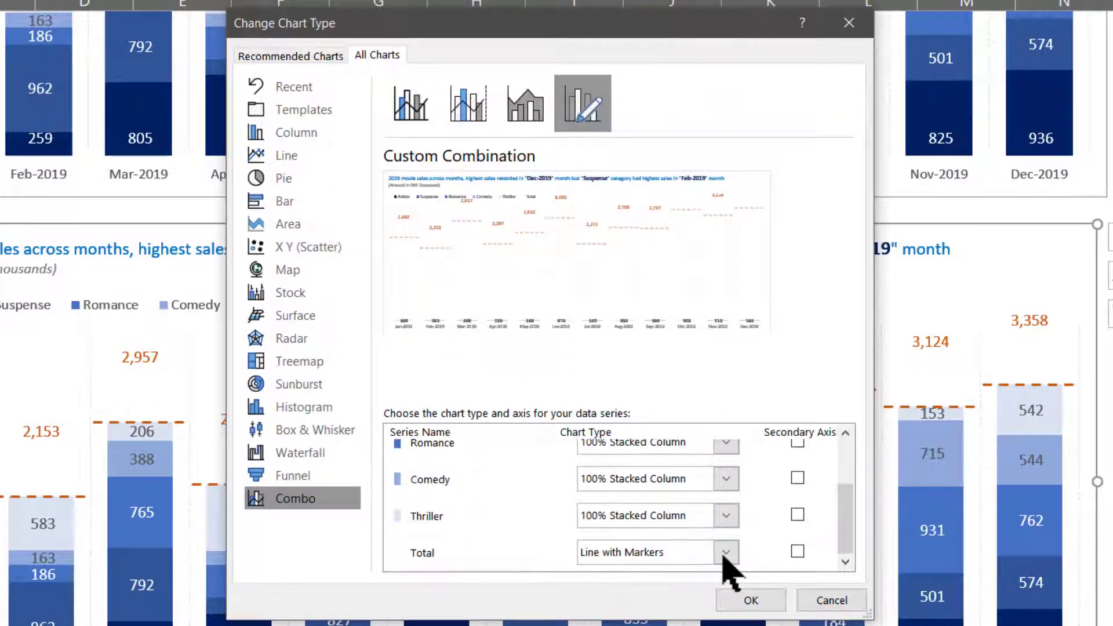
Make Total a 100% Stacked Line with Markers on the secondary axis.
click(726, 553)
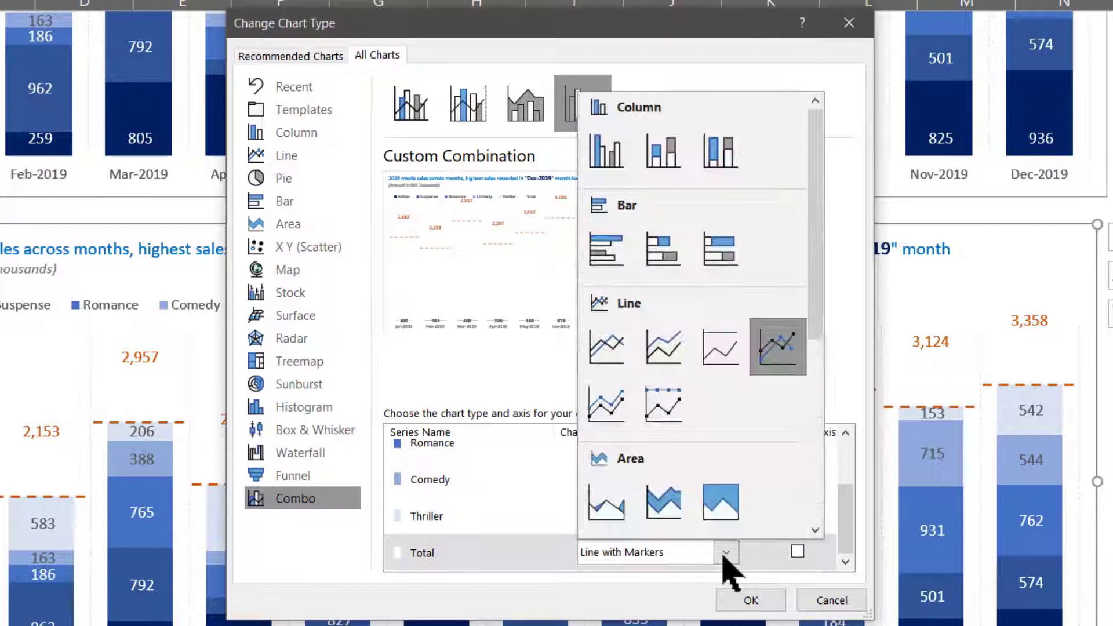
click(725, 553)
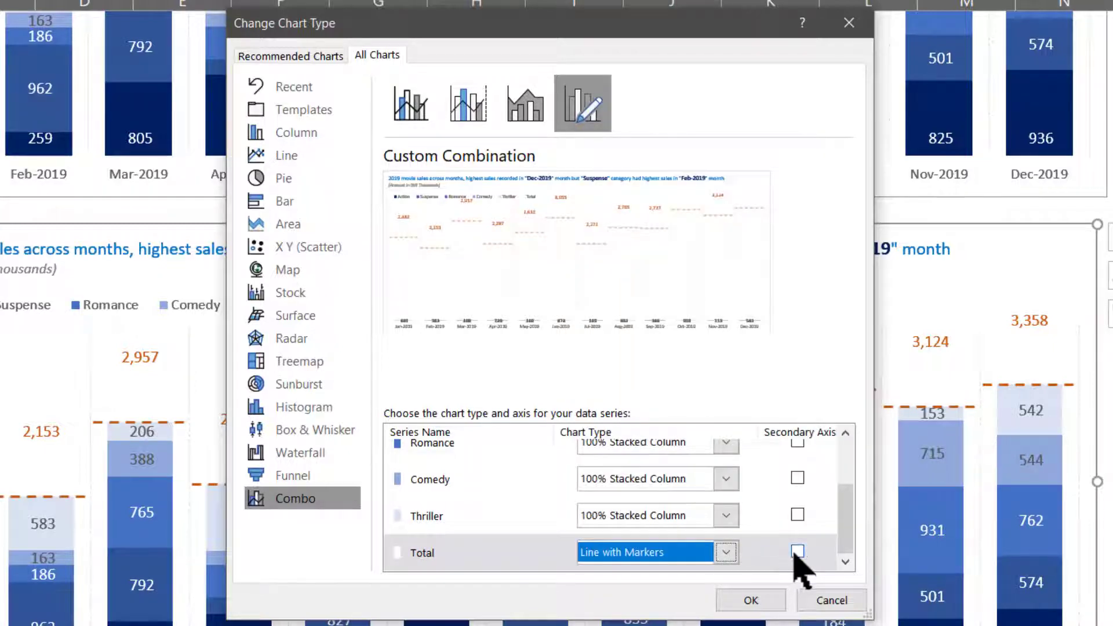
click(797, 552)
click(726, 553)
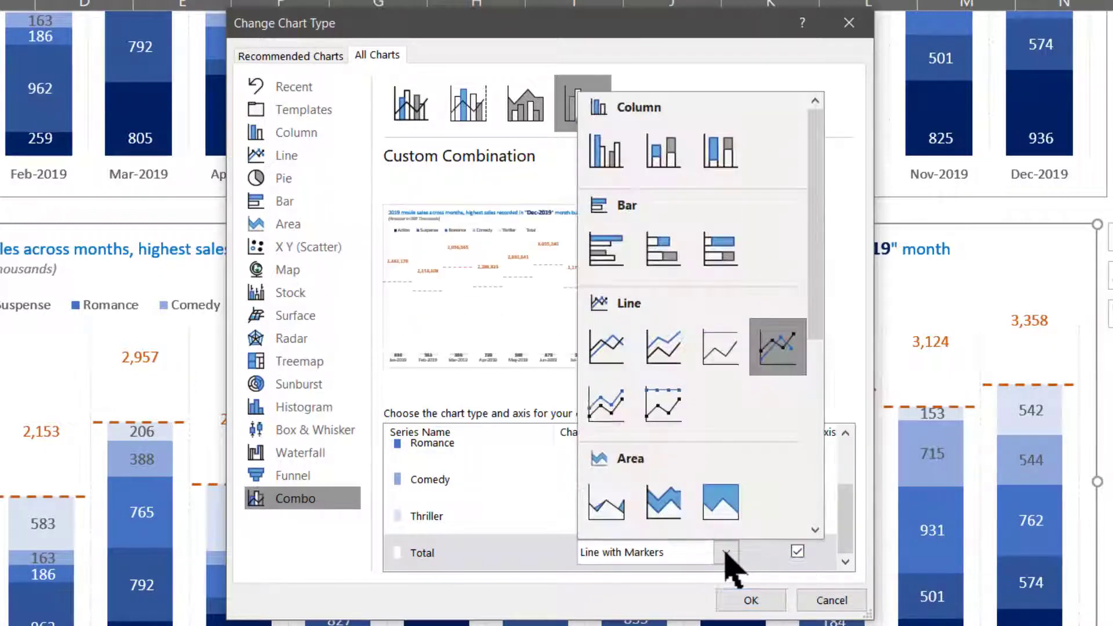
click(665, 405)
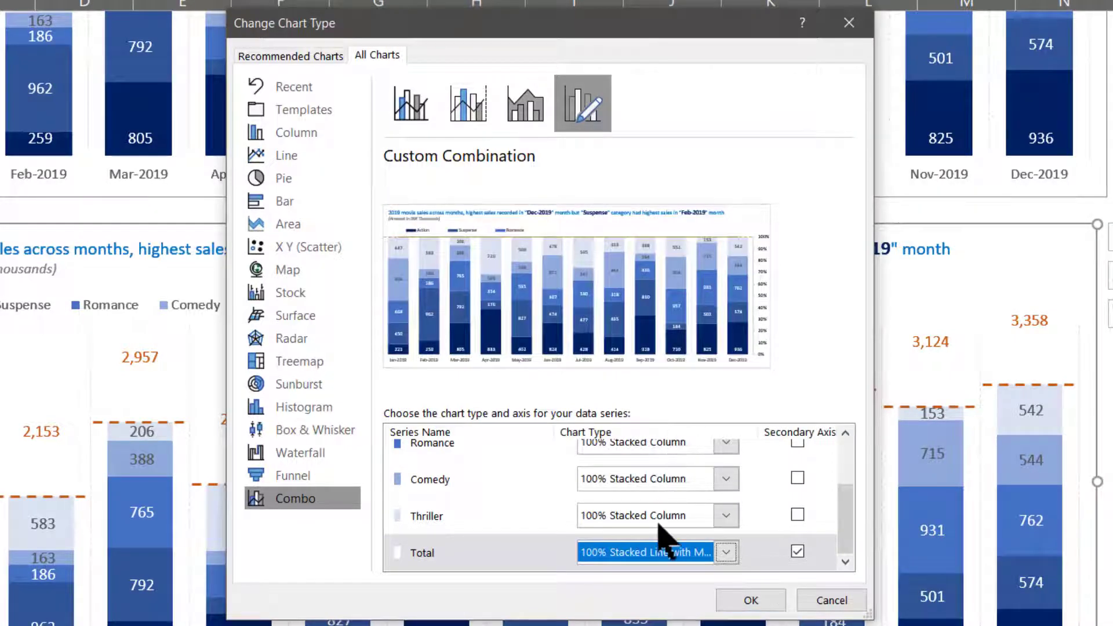
scroll(659, 525, up, 2)
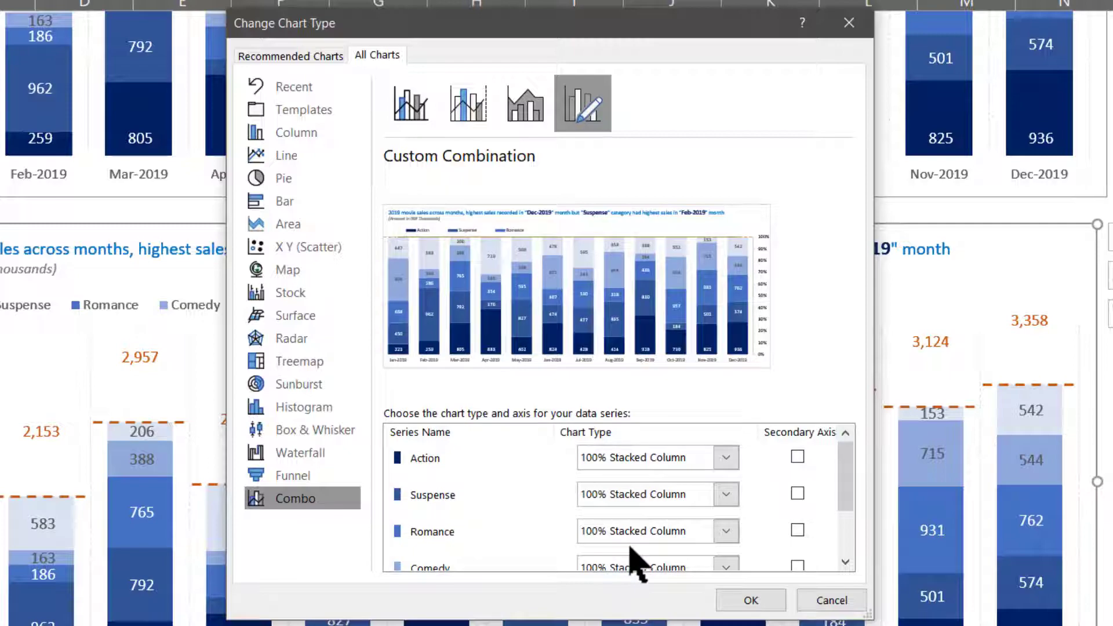
scroll(636, 563, down, 2)
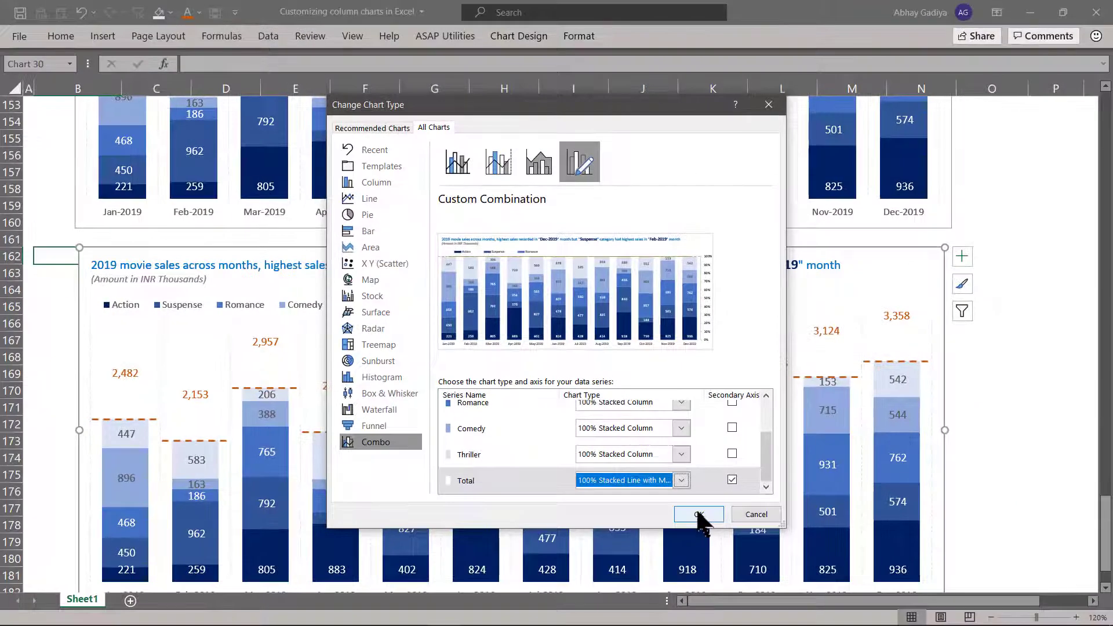
Apply the new chart types and widen the legend to the right.
click(699, 515)
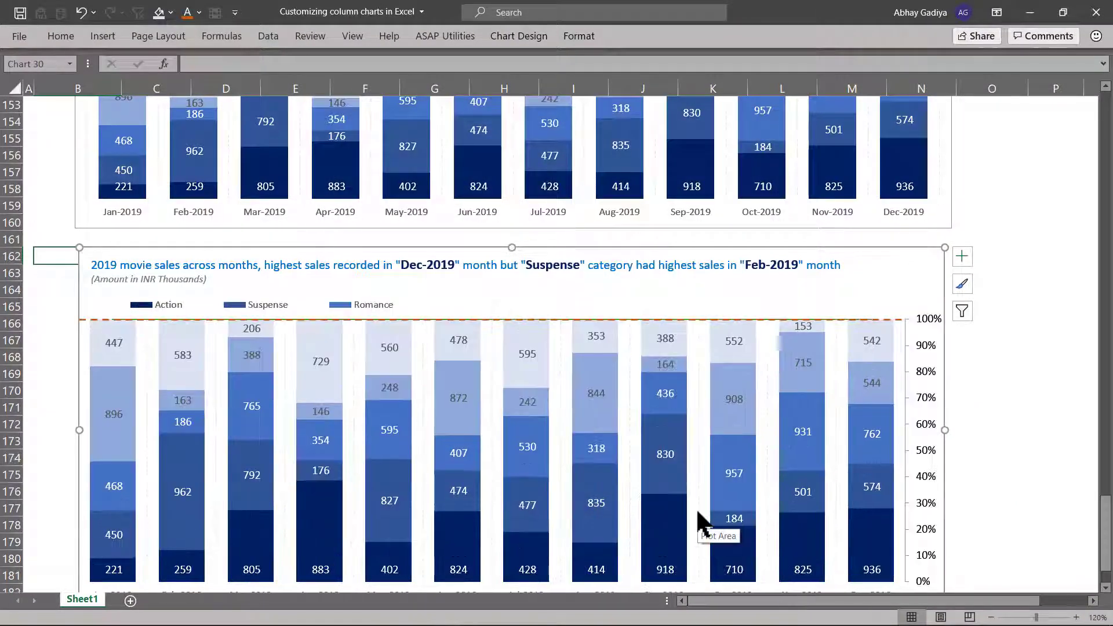
click(420, 319)
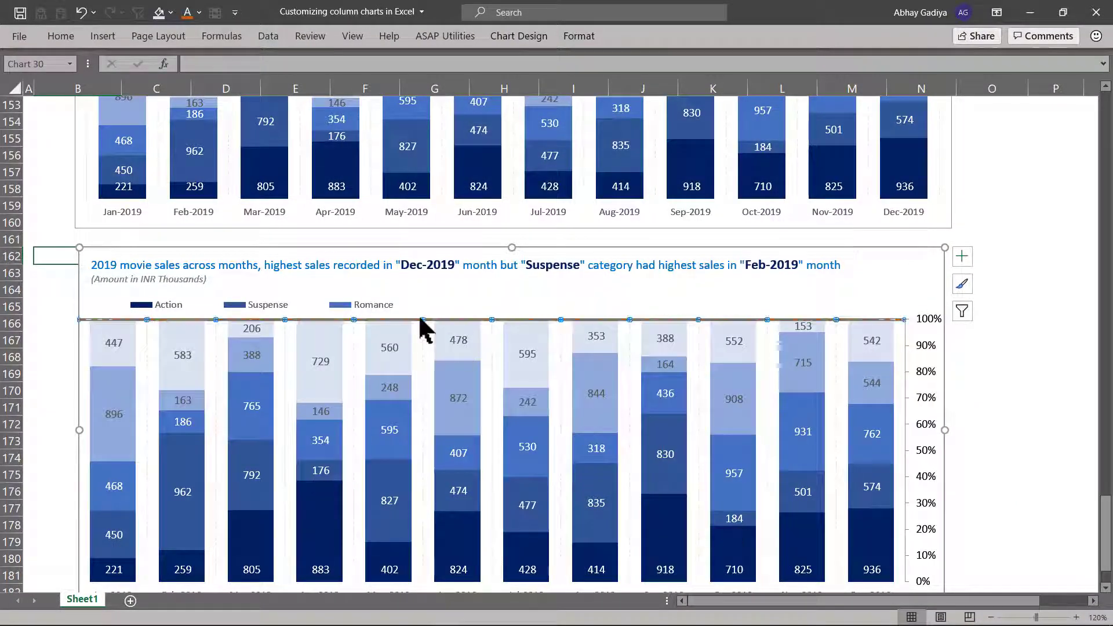
click(363, 304)
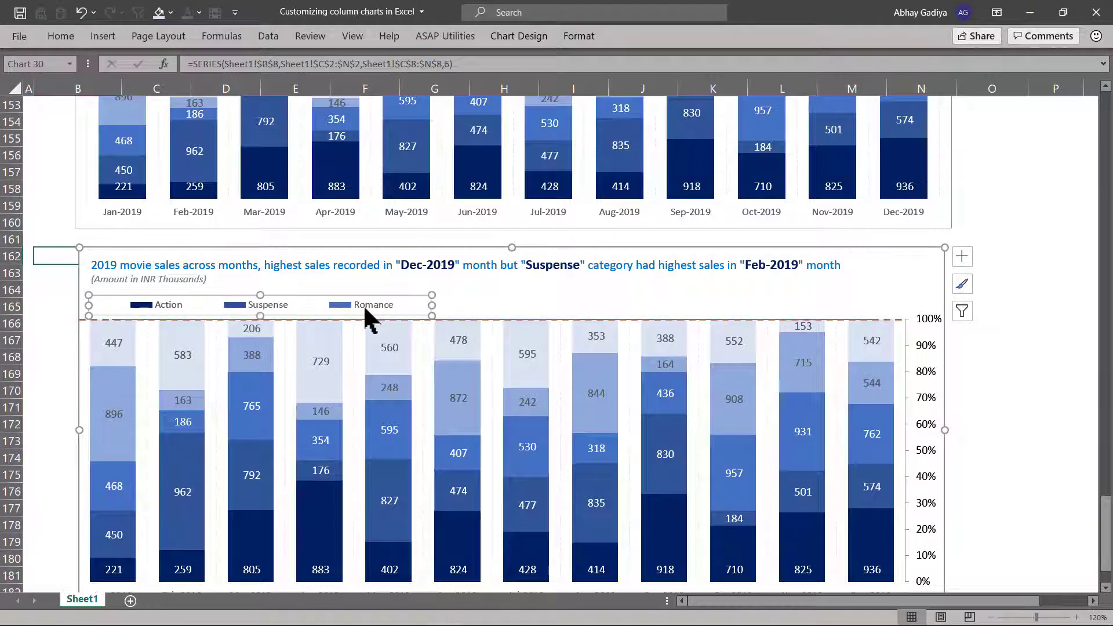
drag(432, 305, 545, 304)
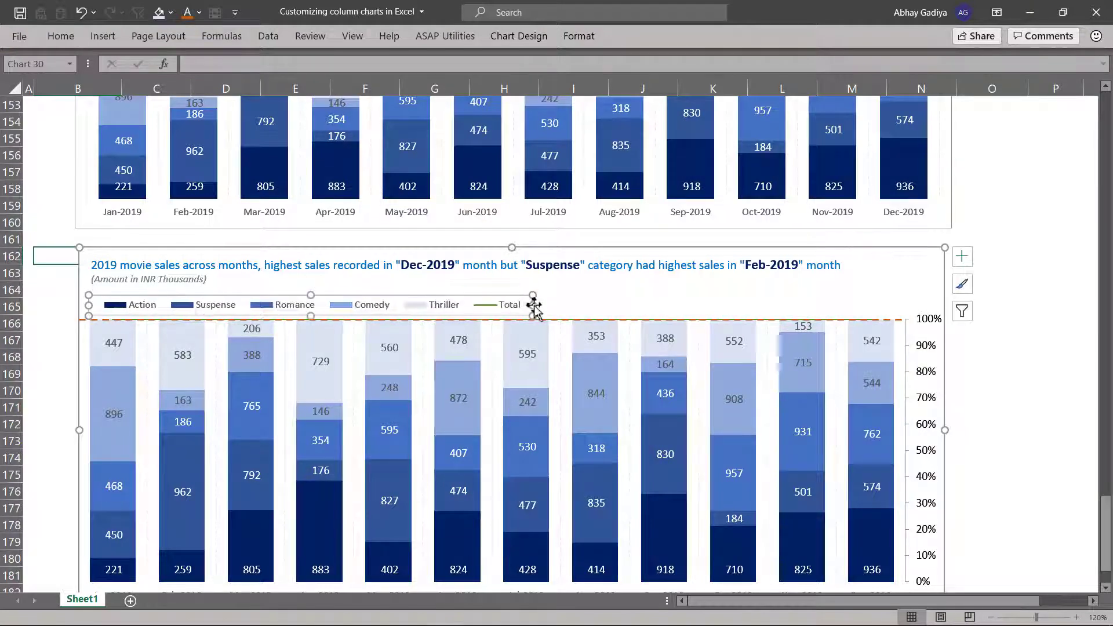
key(Escape)
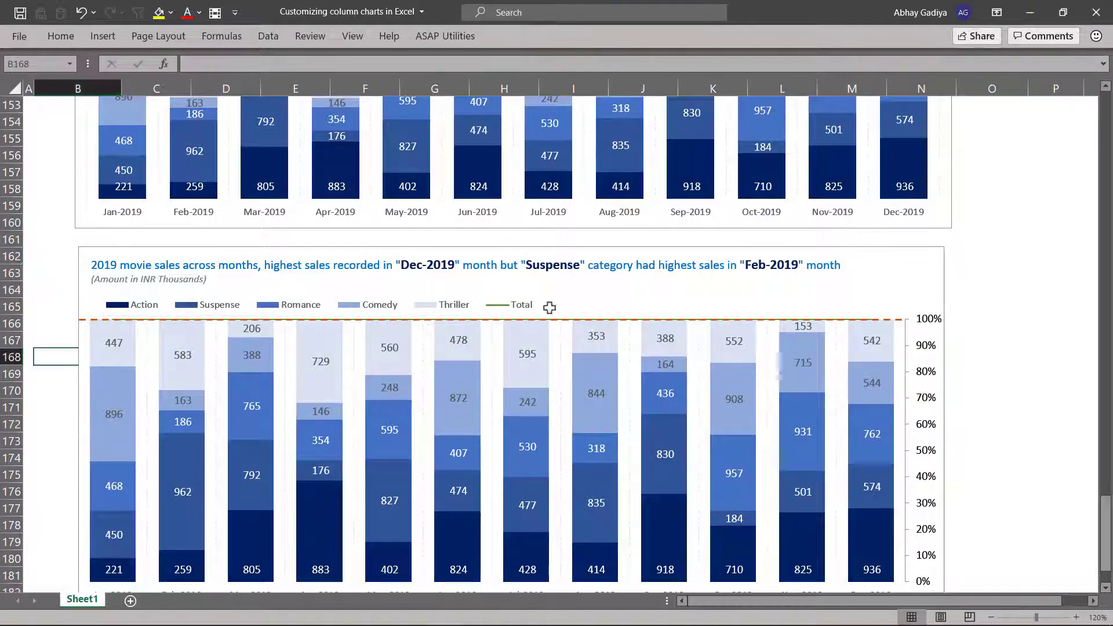
click(551, 313)
click(559, 318)
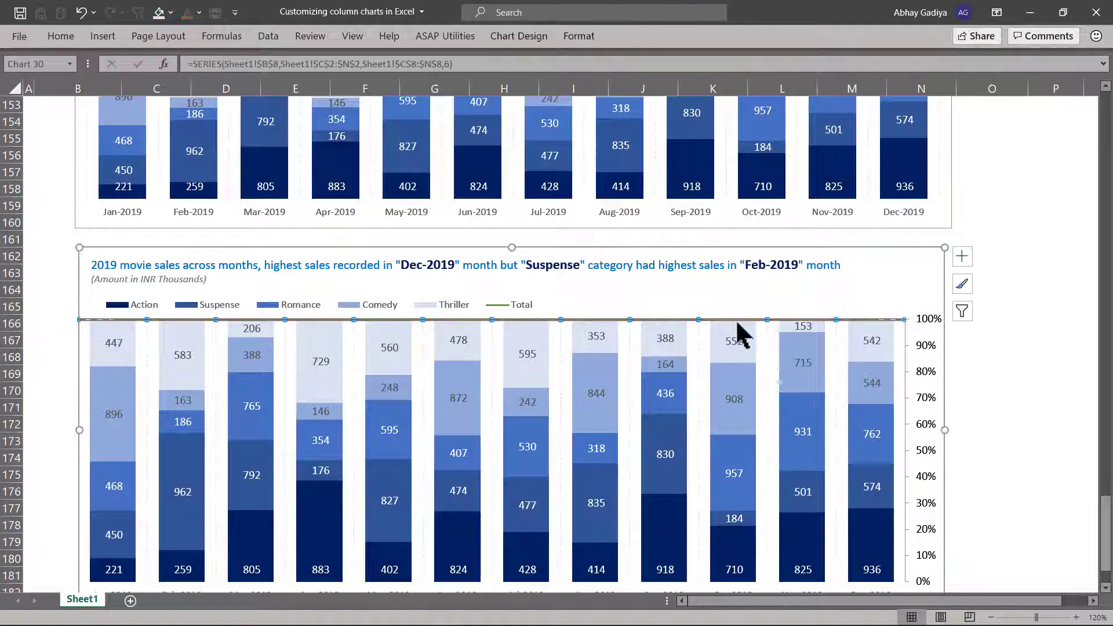
Give the Total series no line and built-in dash markers of size 10.
double_click(913, 328)
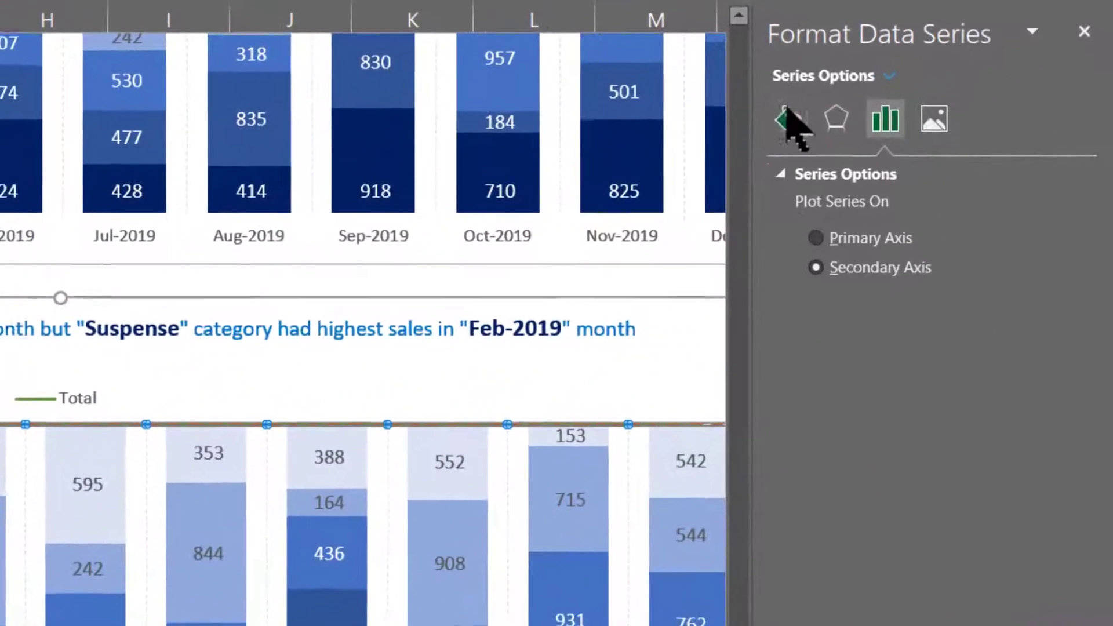
click(868, 134)
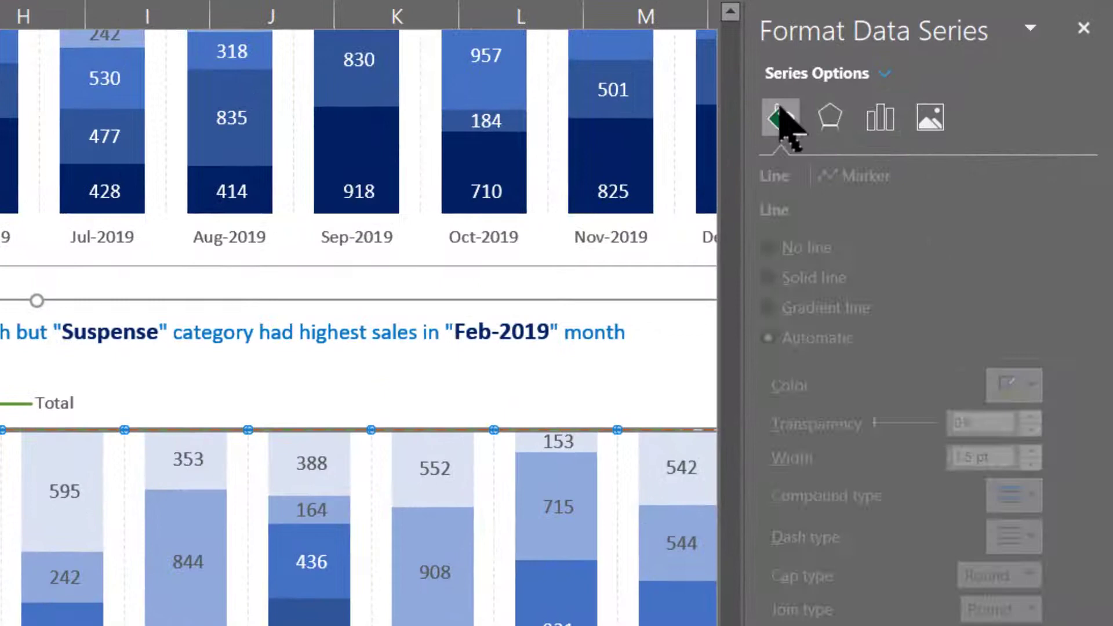
click(833, 248)
click(881, 175)
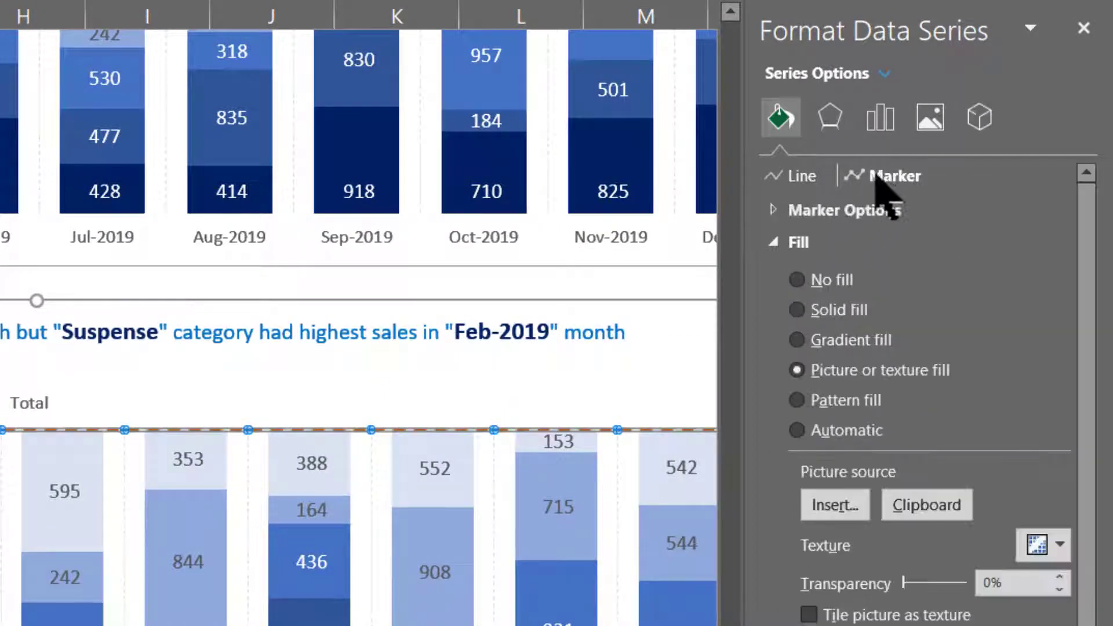
click(840, 208)
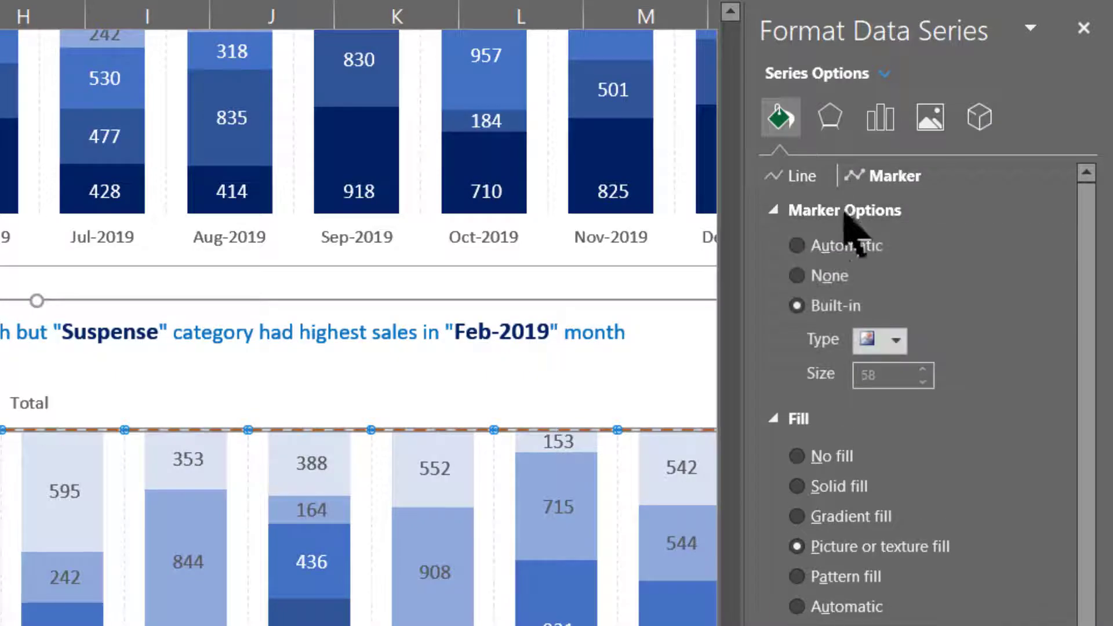
click(895, 341)
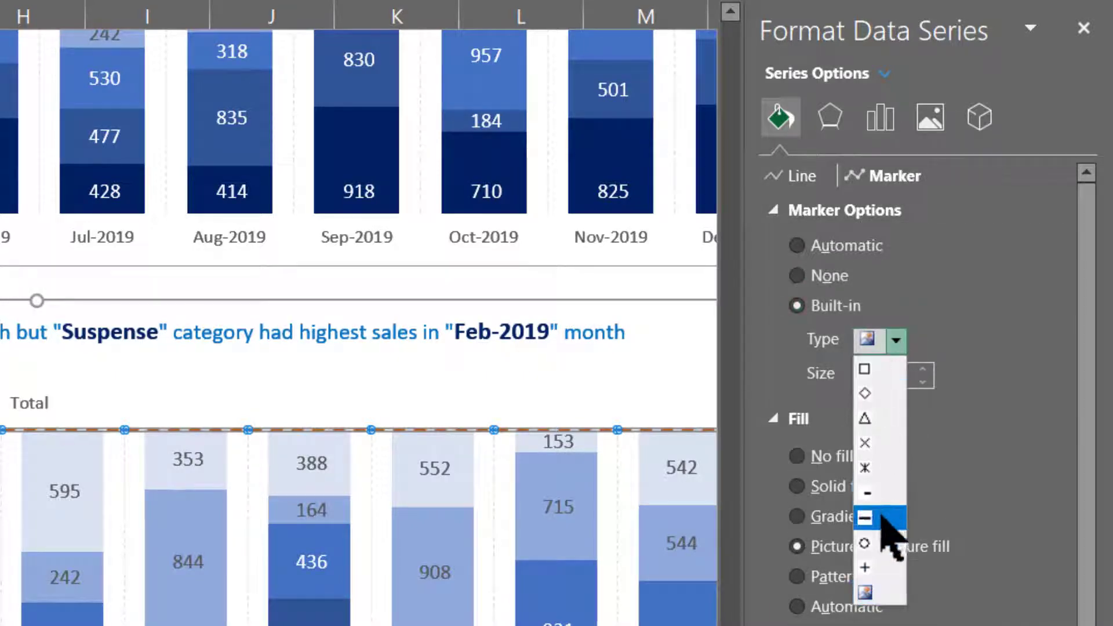
click(887, 517)
click(876, 375)
drag(876, 374, 845, 376)
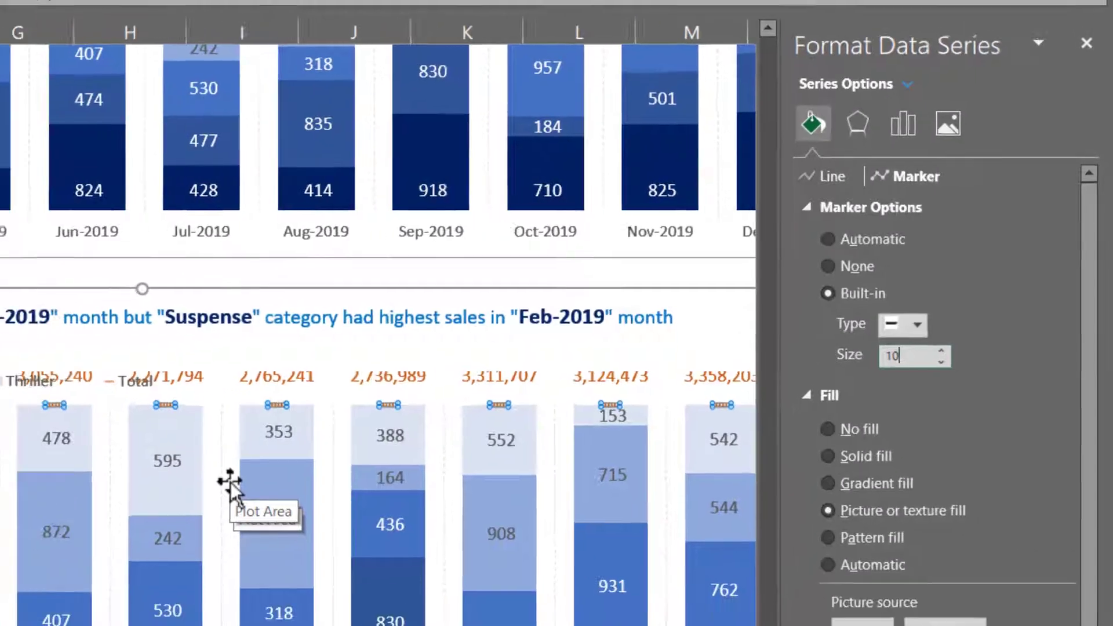
click(230, 481)
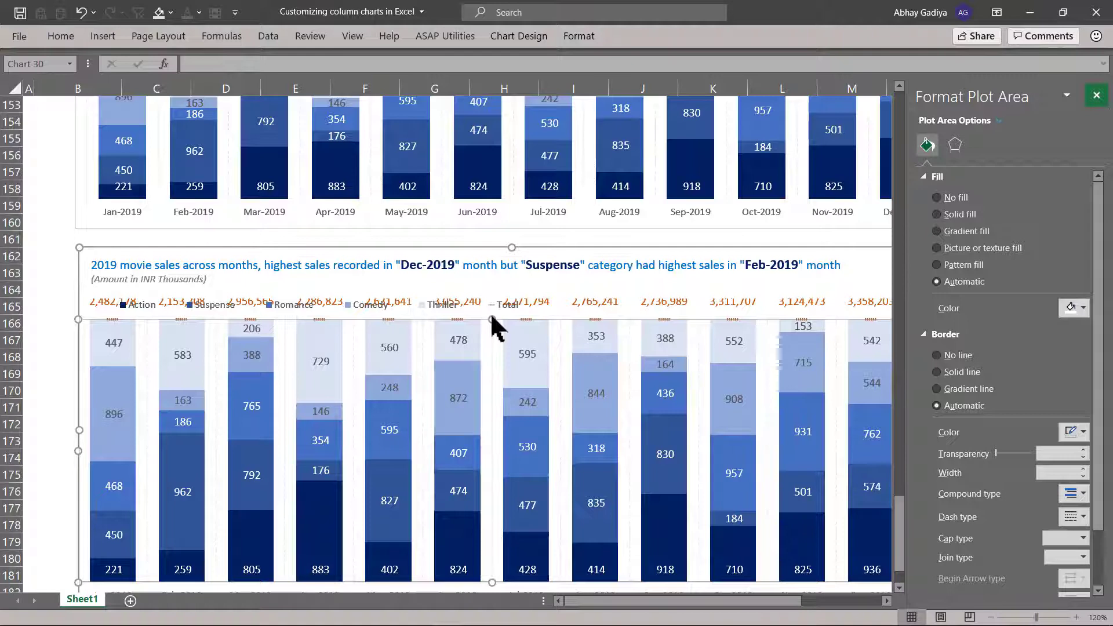
Lower the plot area's top edge and move the percentage axis from right to left.
drag(492, 319, 491, 335)
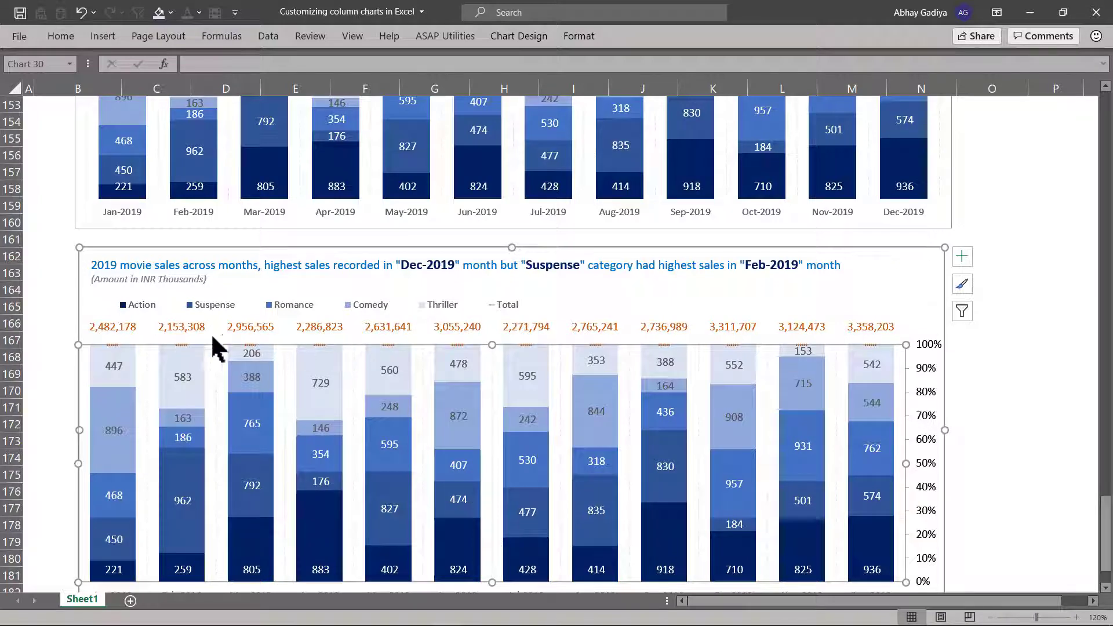
click(124, 328)
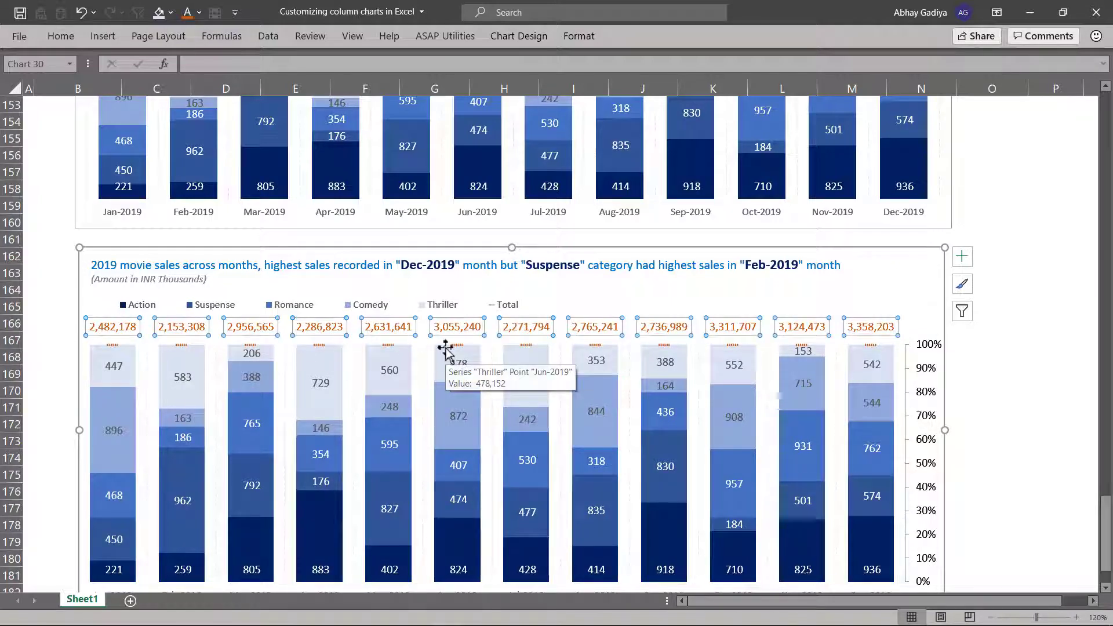
click(963, 259)
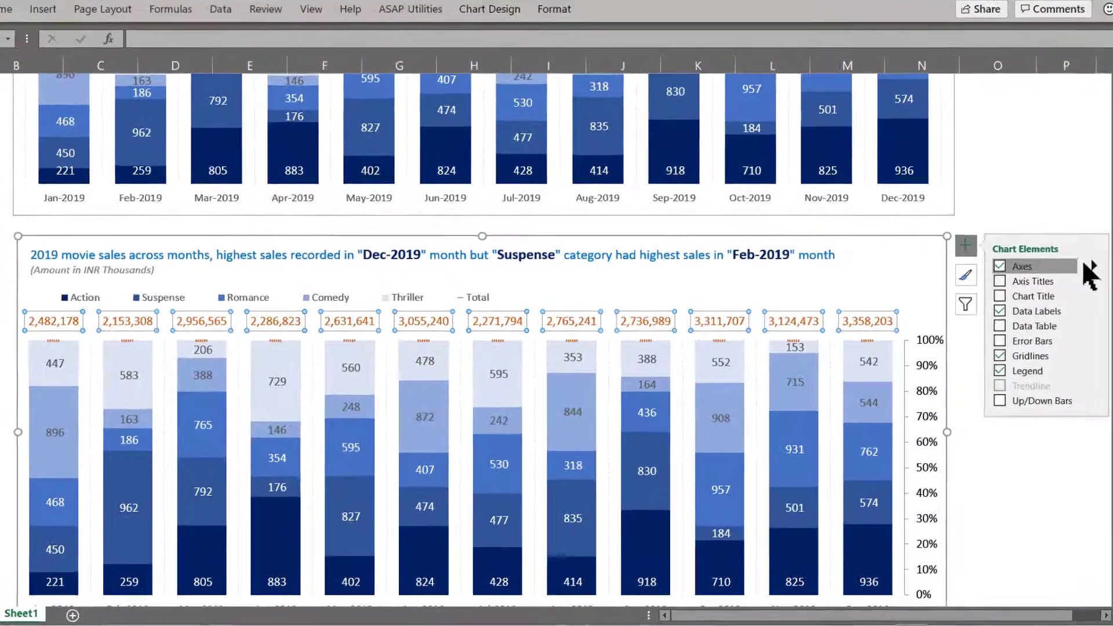
mouse_move(1048, 273)
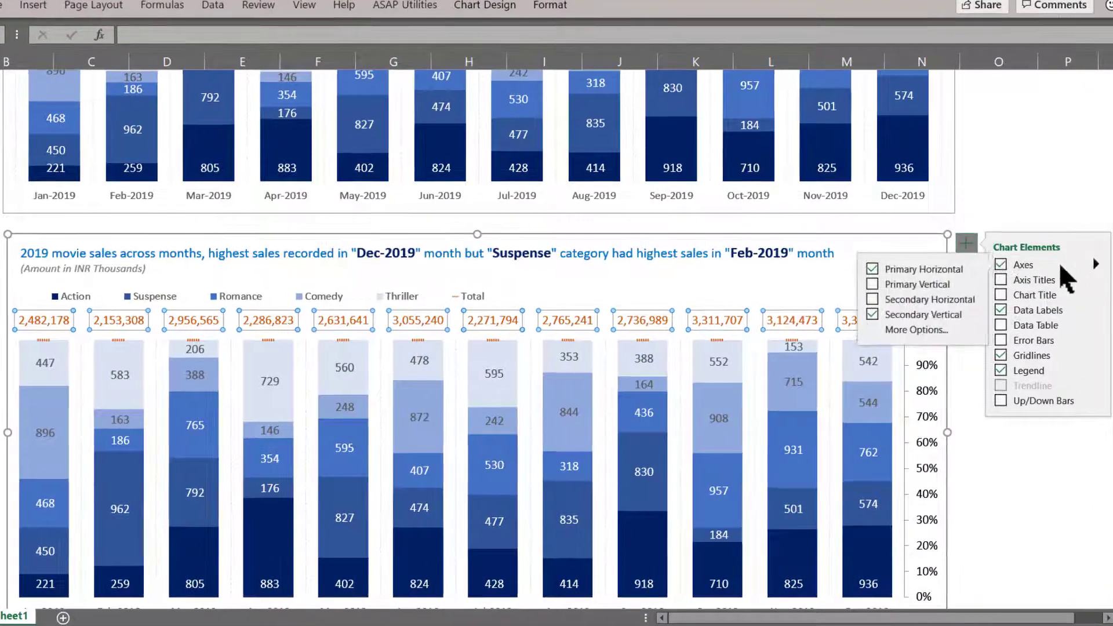
click(875, 285)
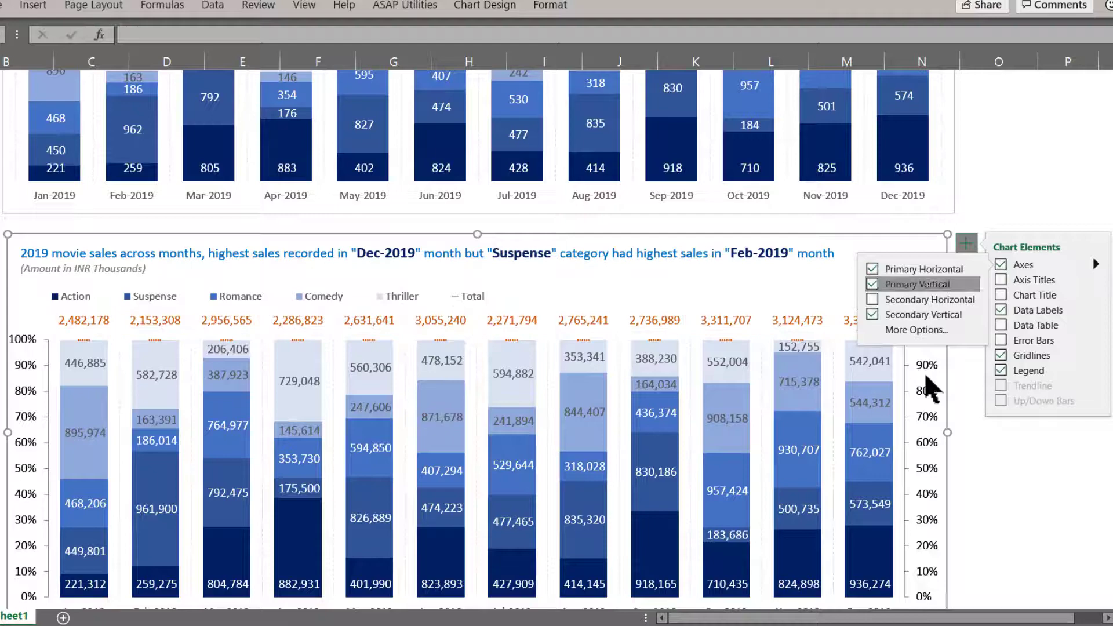
click(872, 315)
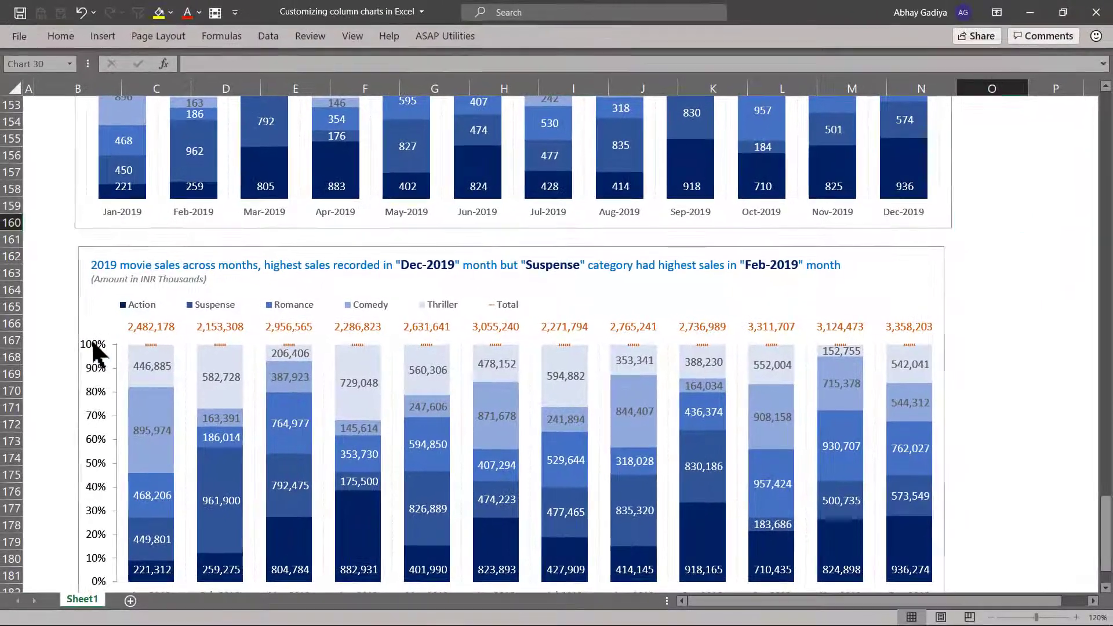
Make the left percentage axis labels grey.
click(70, 339)
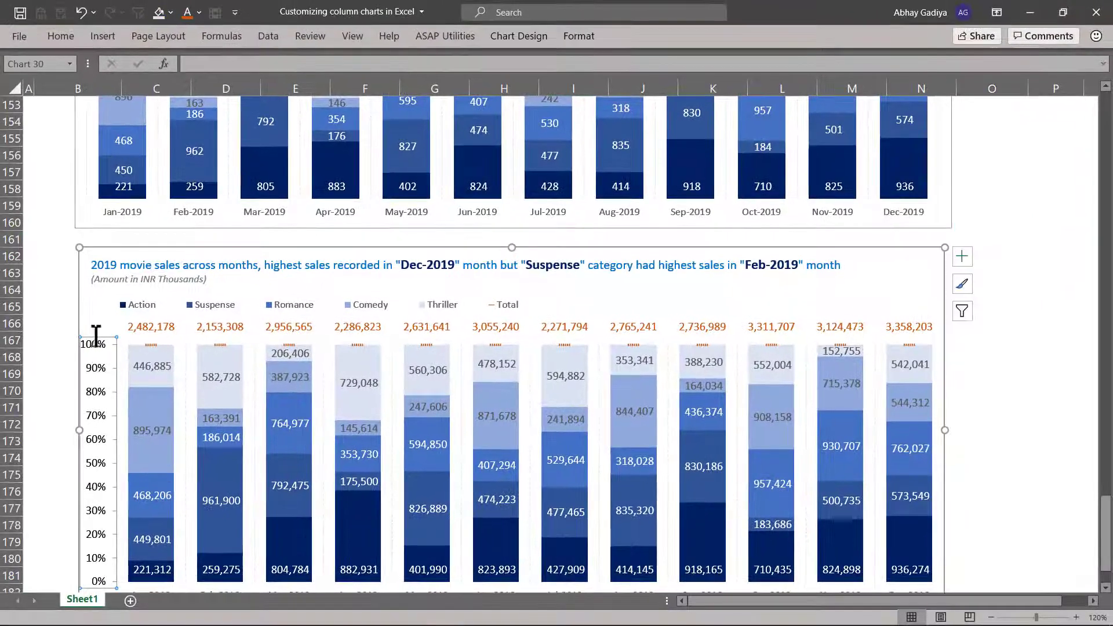
click(198, 12)
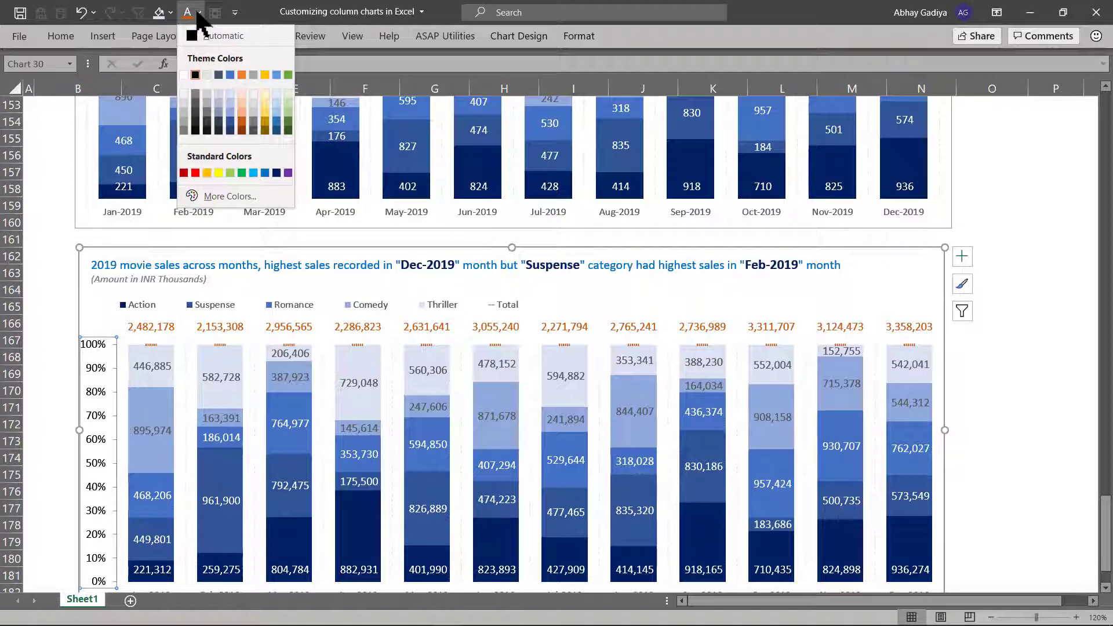
click(182, 130)
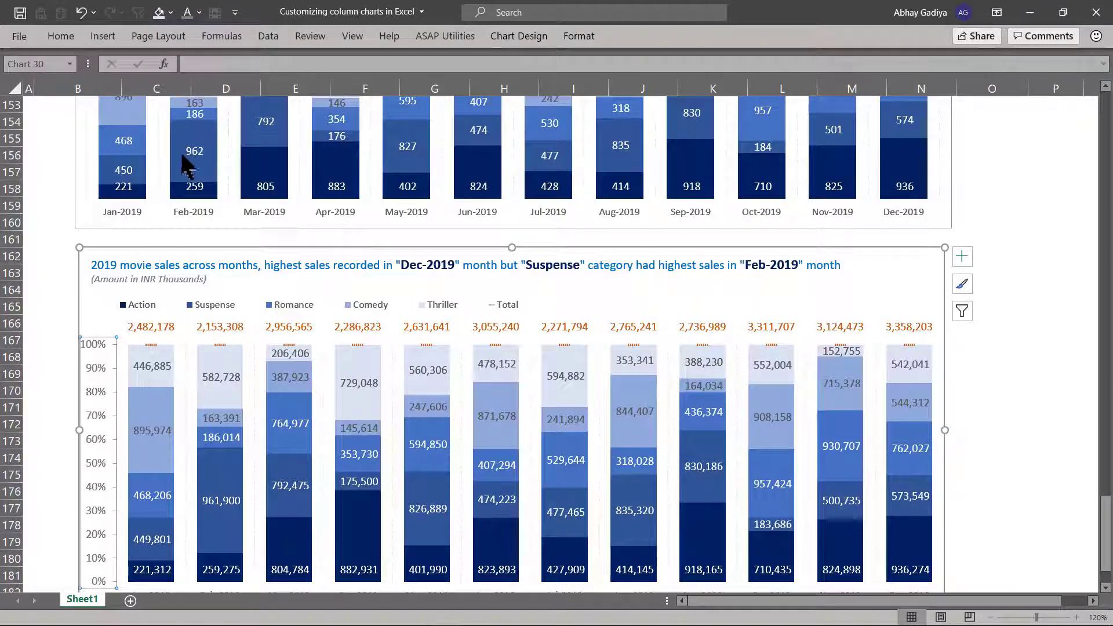
Narrow the legend so its category and Total entries sit closer together.
click(167, 324)
click(238, 303)
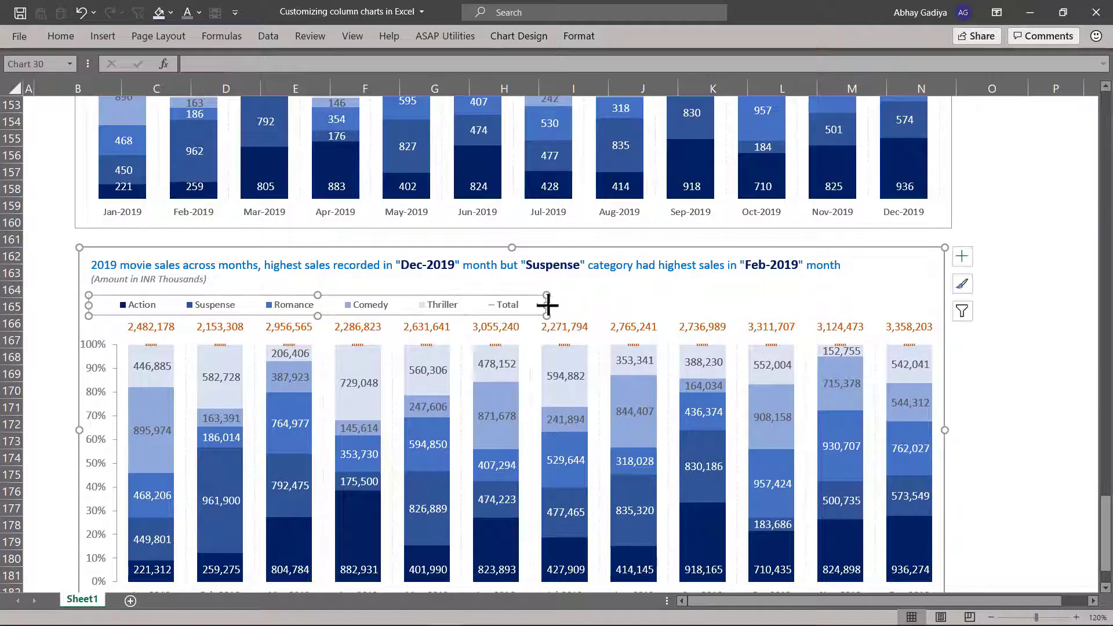
drag(546, 305, 484, 304)
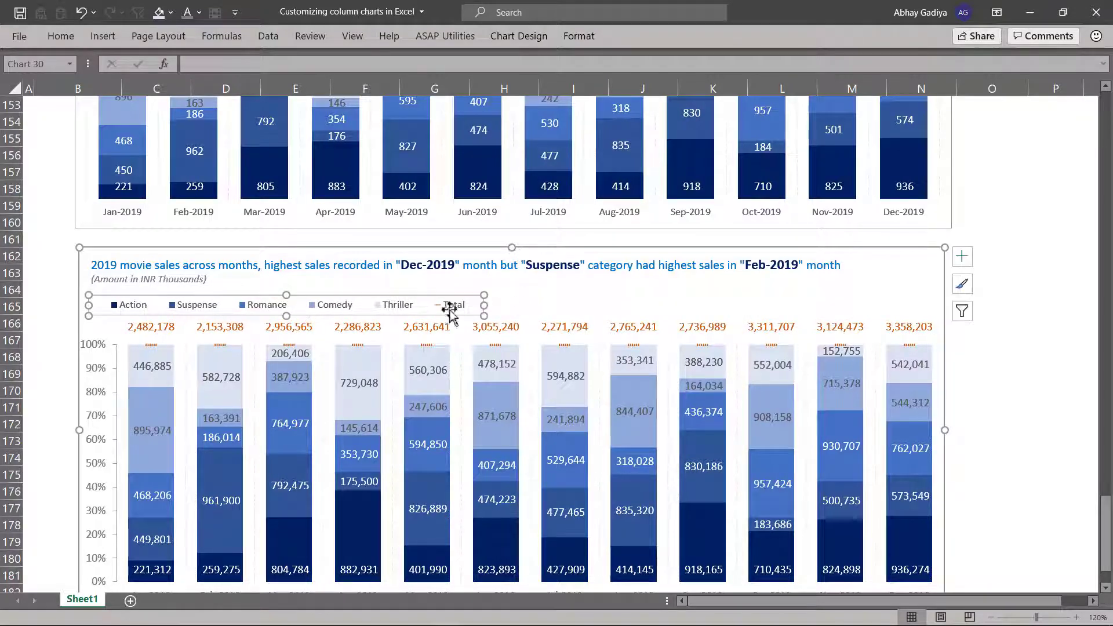
click(149, 330)
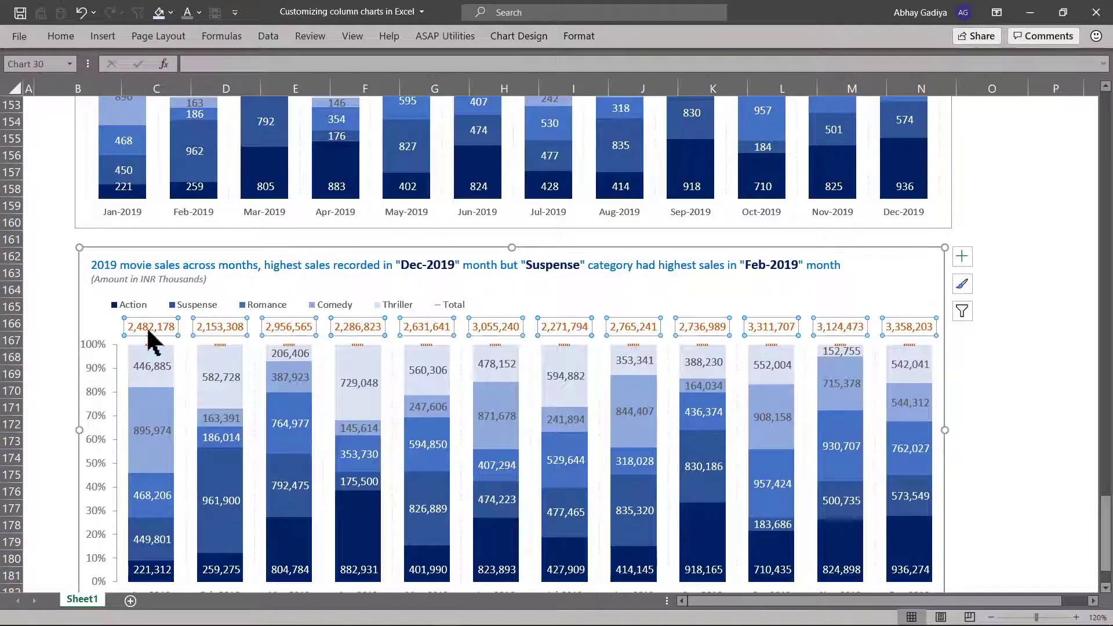
Apply the custom format #, to totals C8:N8 so they display in thousands.
scroll(155, 409, up, 20)
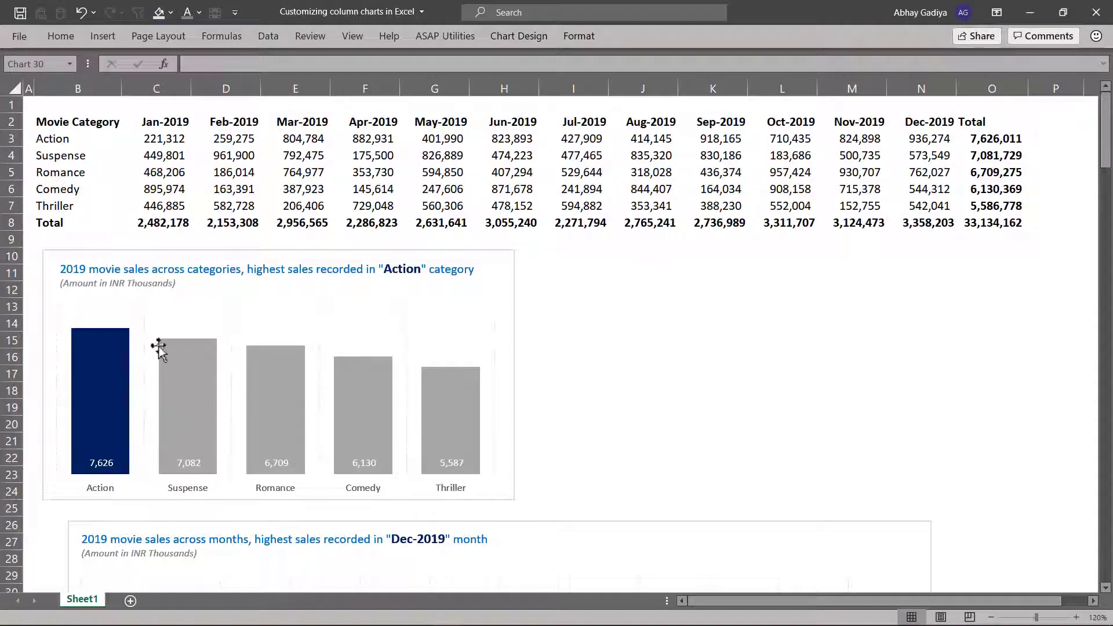
drag(163, 222, 903, 222)
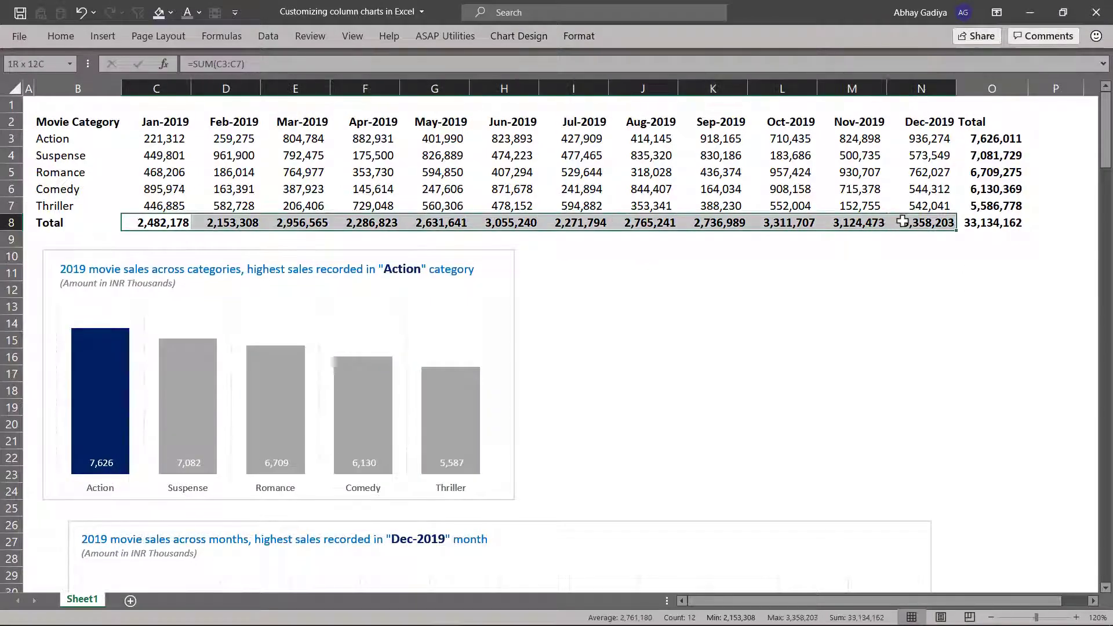
key(ctrl+1)
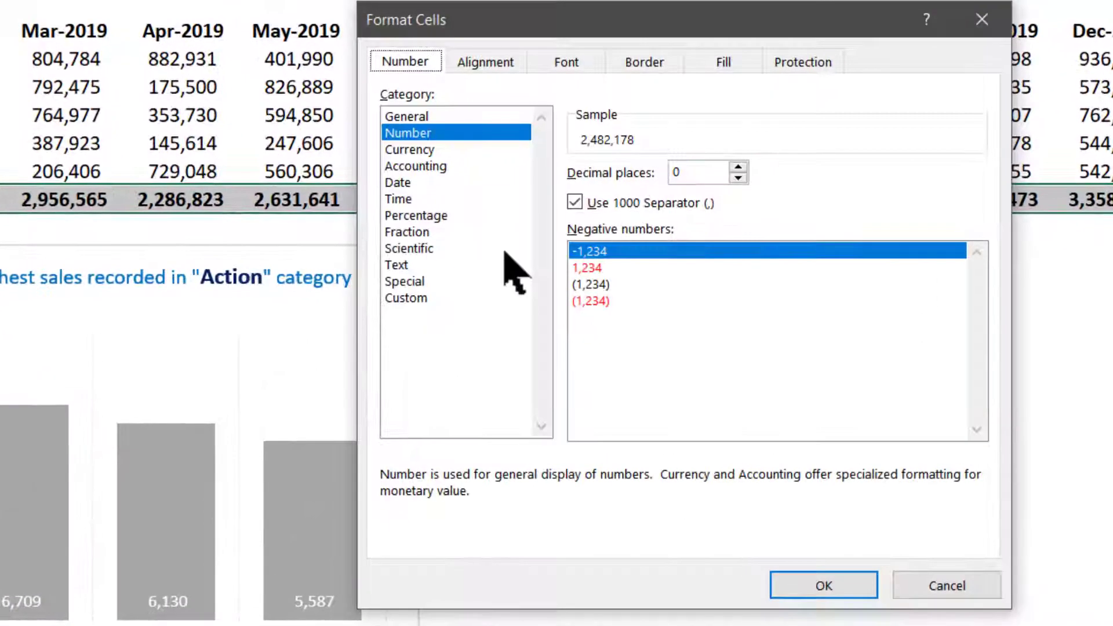
click(426, 296)
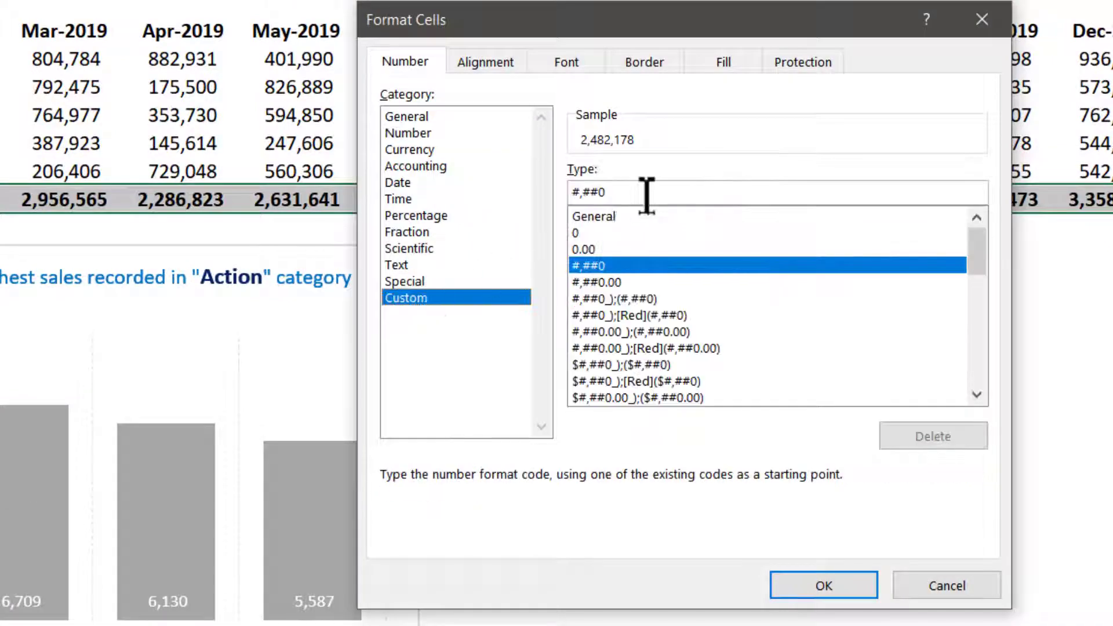
text(#)
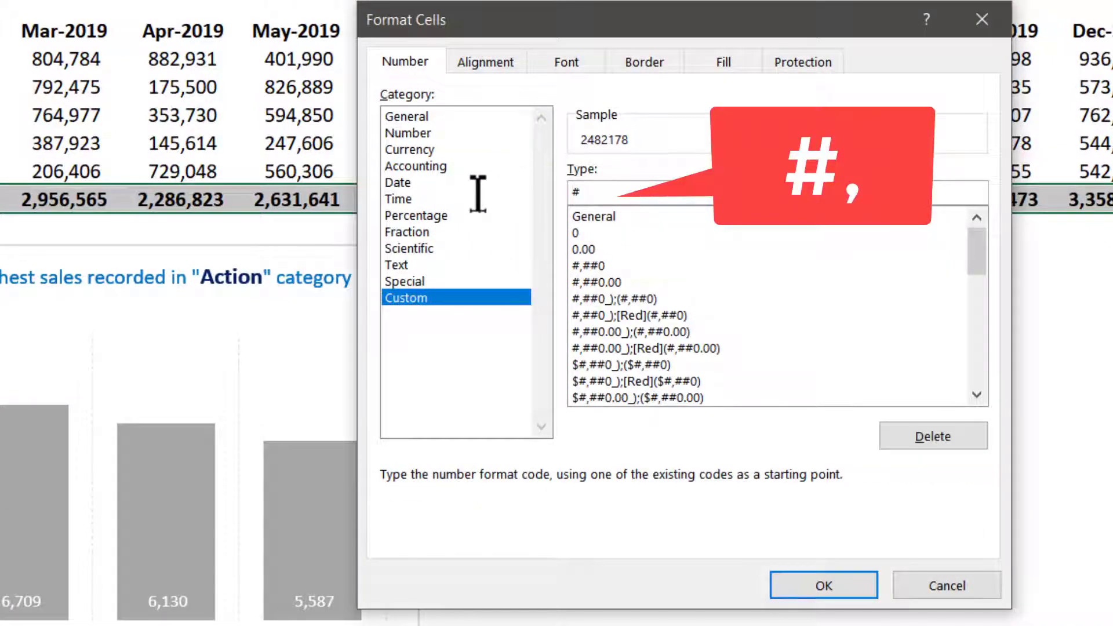
text(,)
click(817, 585)
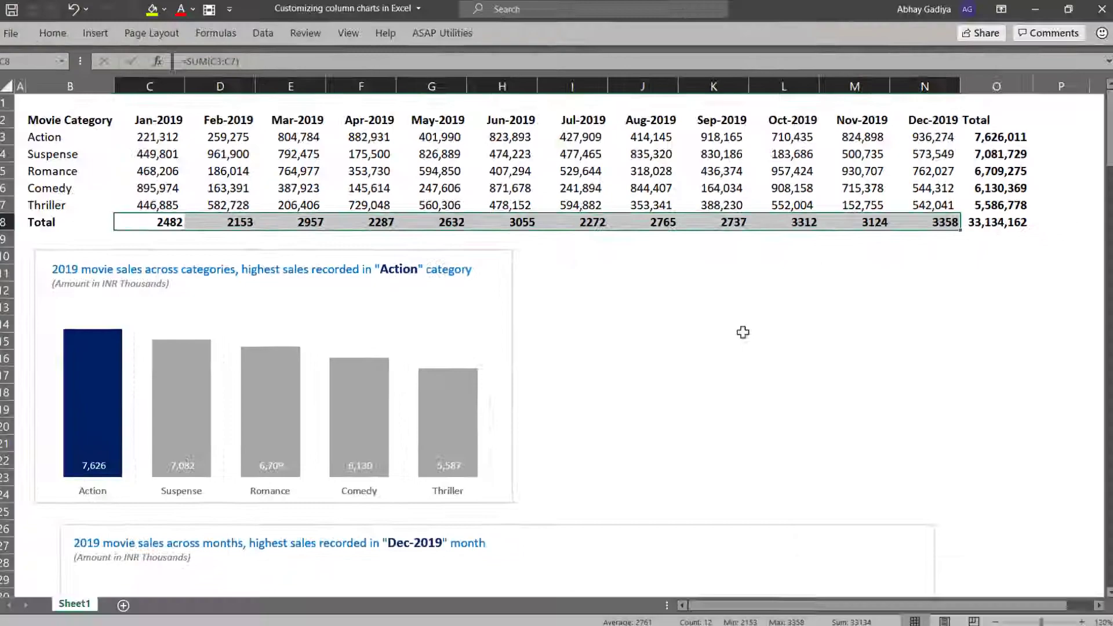
Scroll down to the 100% stacked chart and select its Action data labels.
scroll(733, 229, down, 20)
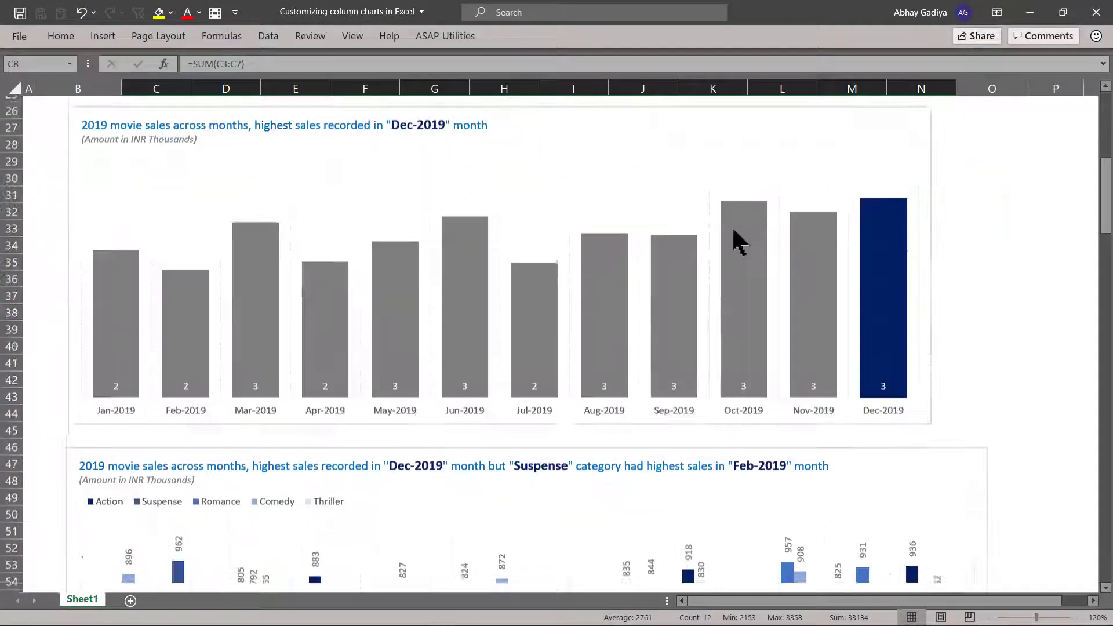
scroll(733, 229, down, 20)
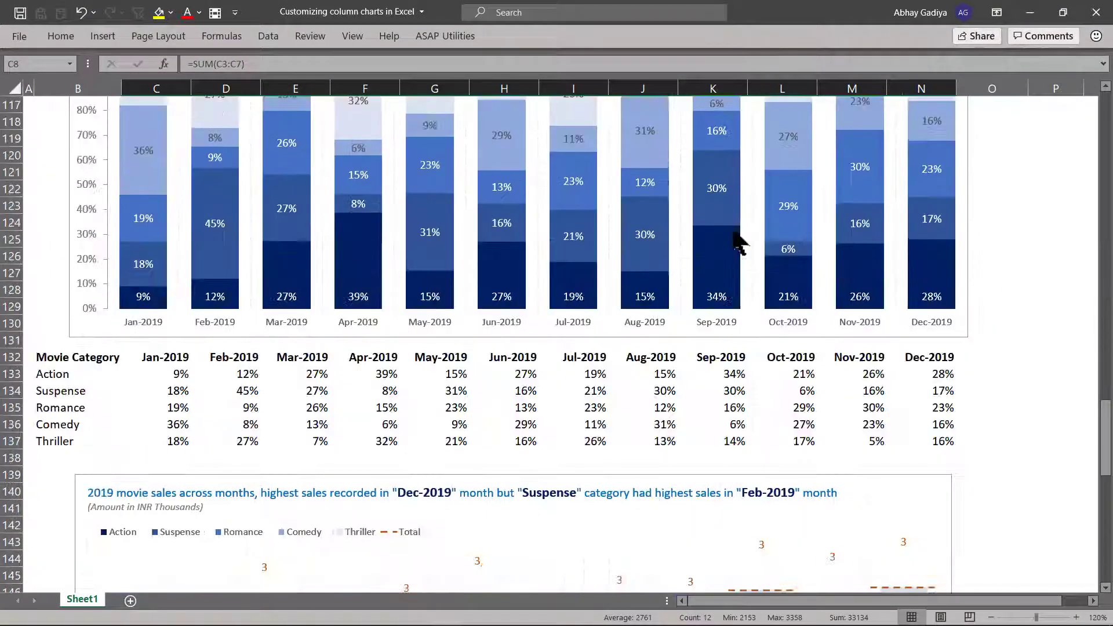
scroll(733, 231, down, 1)
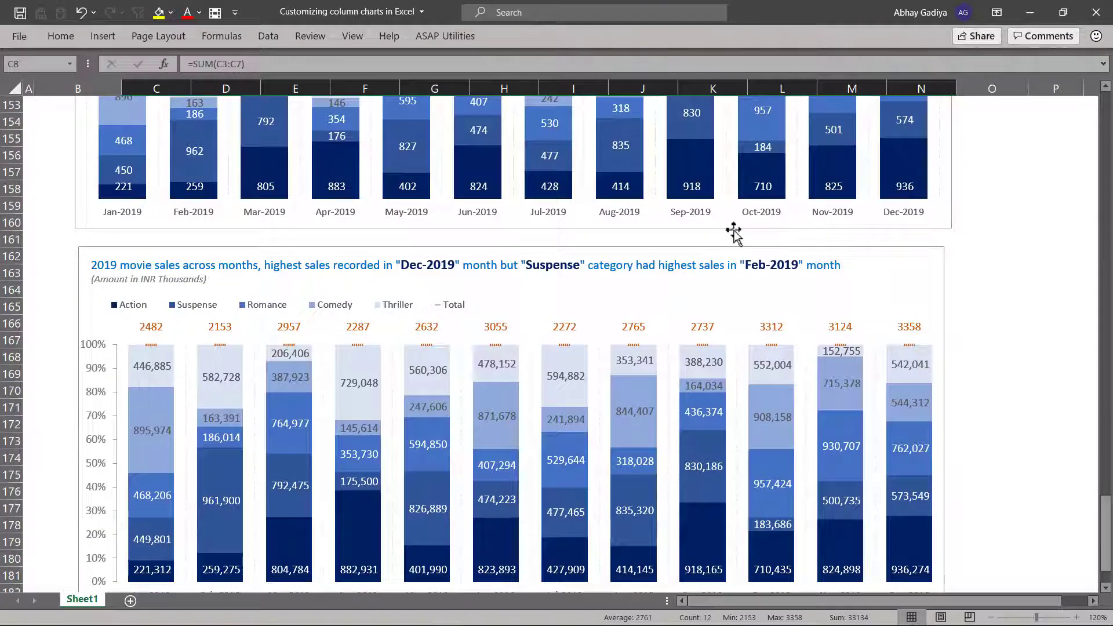
scroll(733, 232, down, 1)
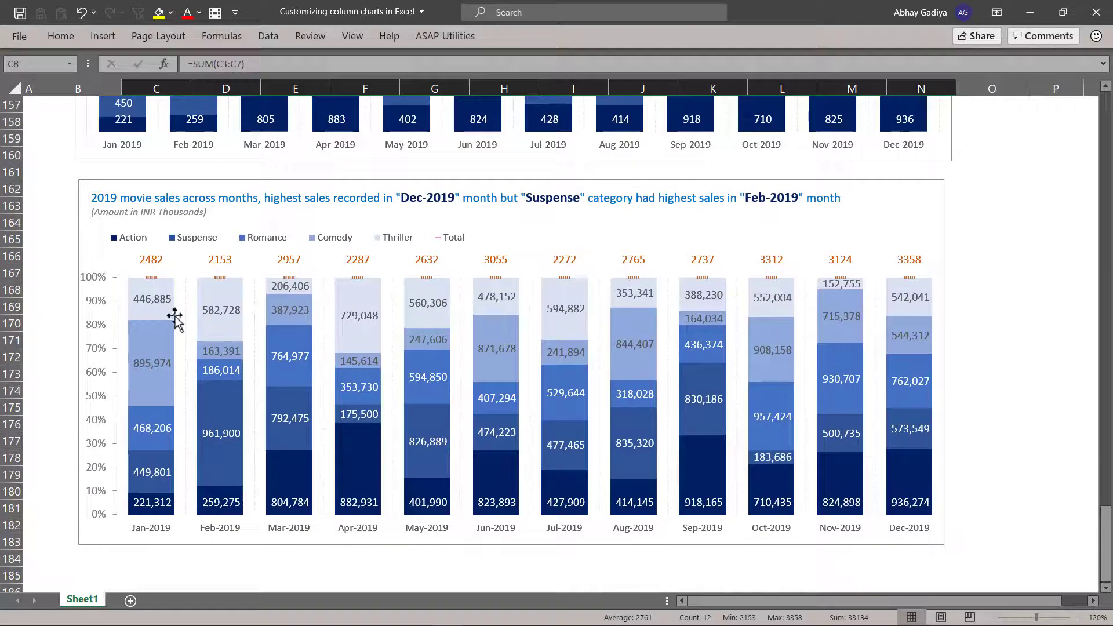
click(150, 504)
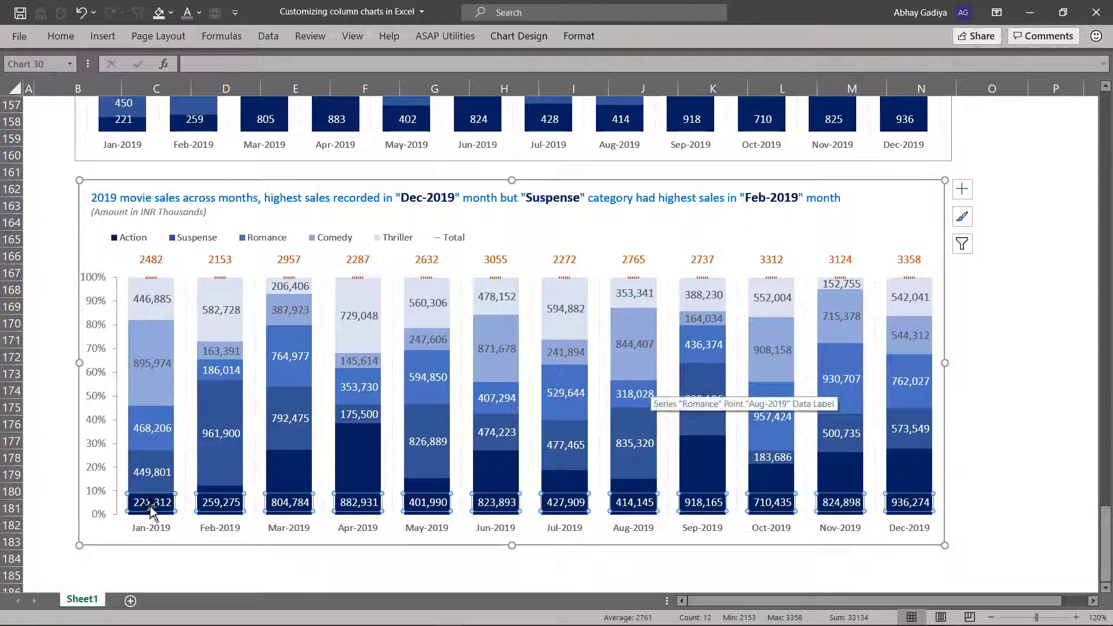
Make the Action labels show percentages from C133:N133 instead of sales values.
click(963, 190)
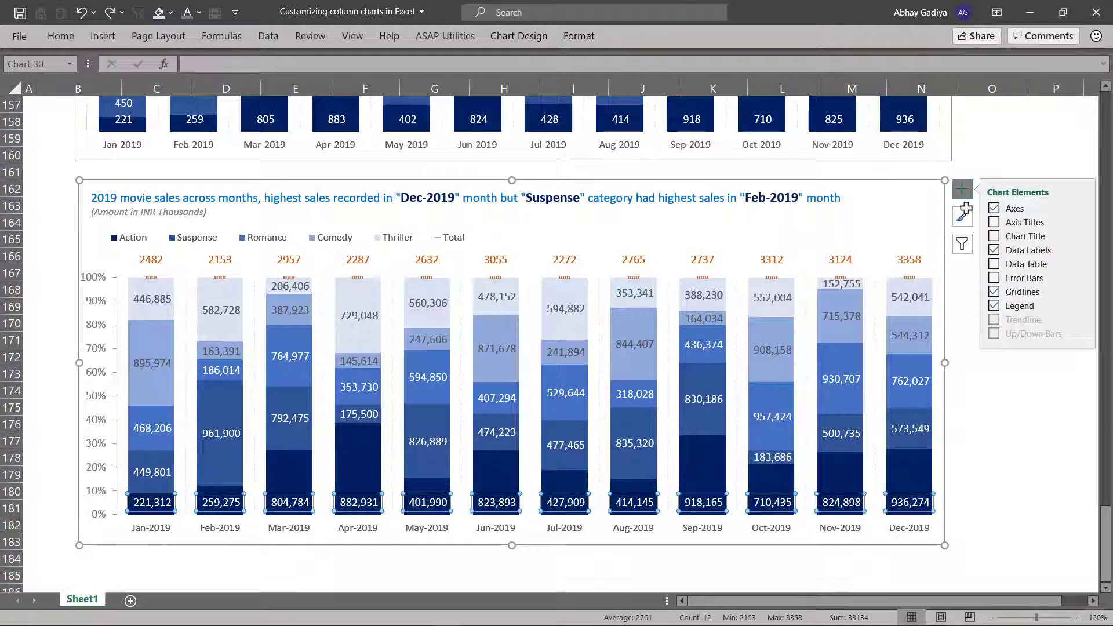
click(1082, 249)
click(934, 326)
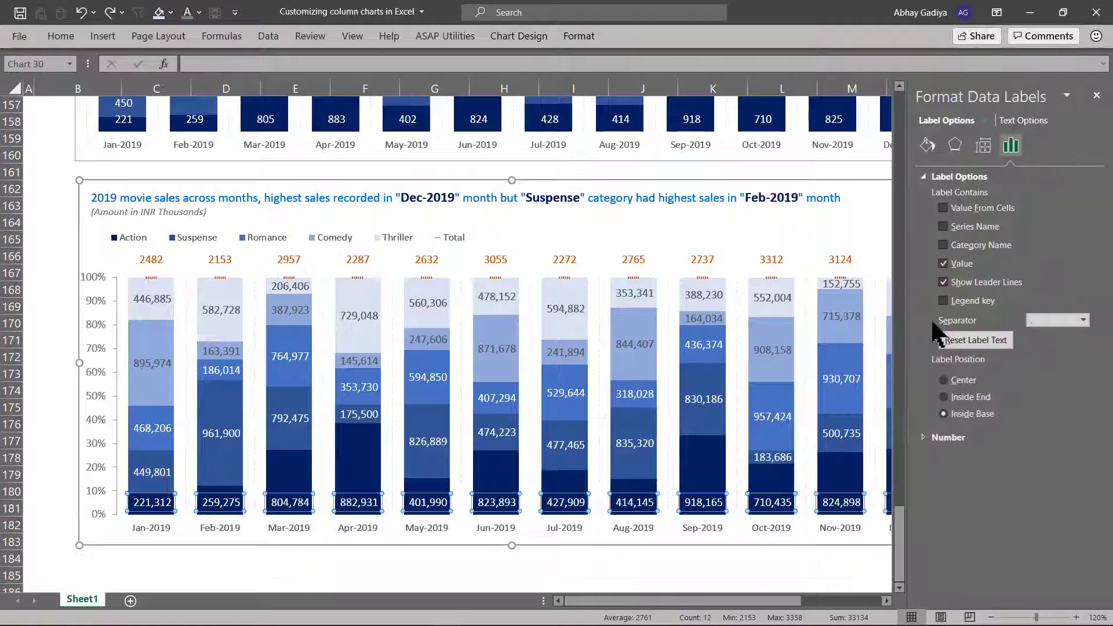
click(943, 209)
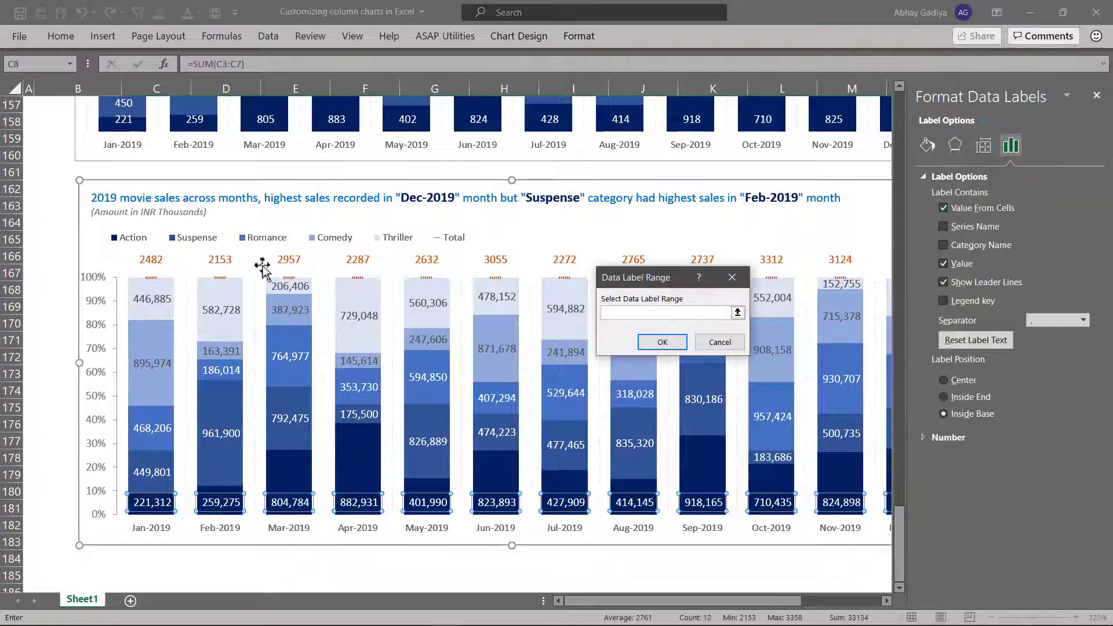
scroll(263, 273, up, 9)
scroll(264, 273, up, 3)
click(174, 307)
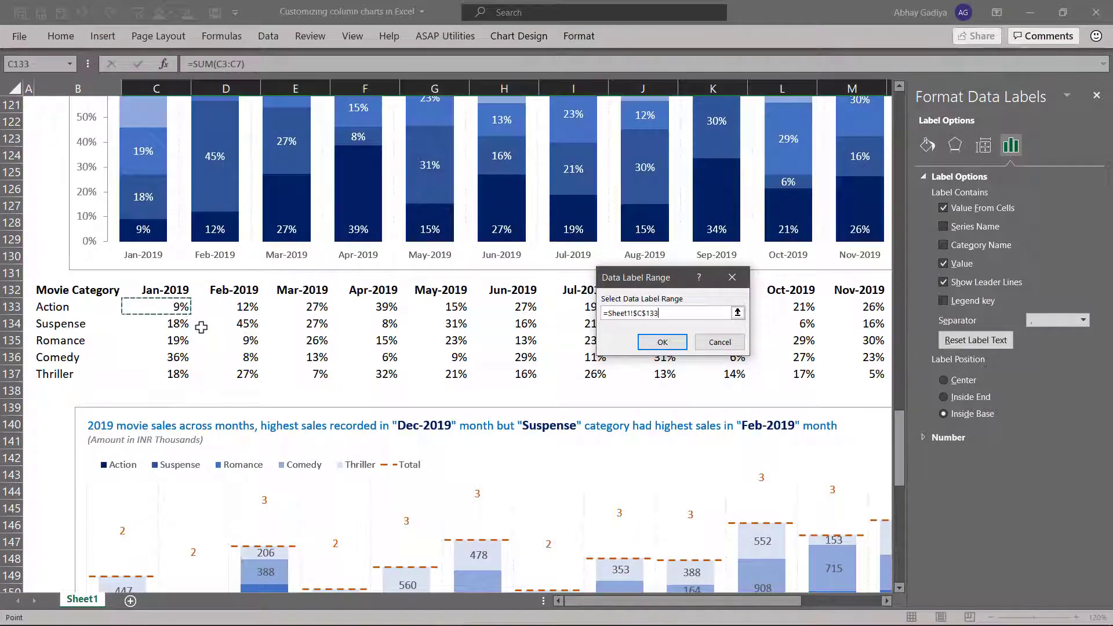
key(ctrl+shift+Right)
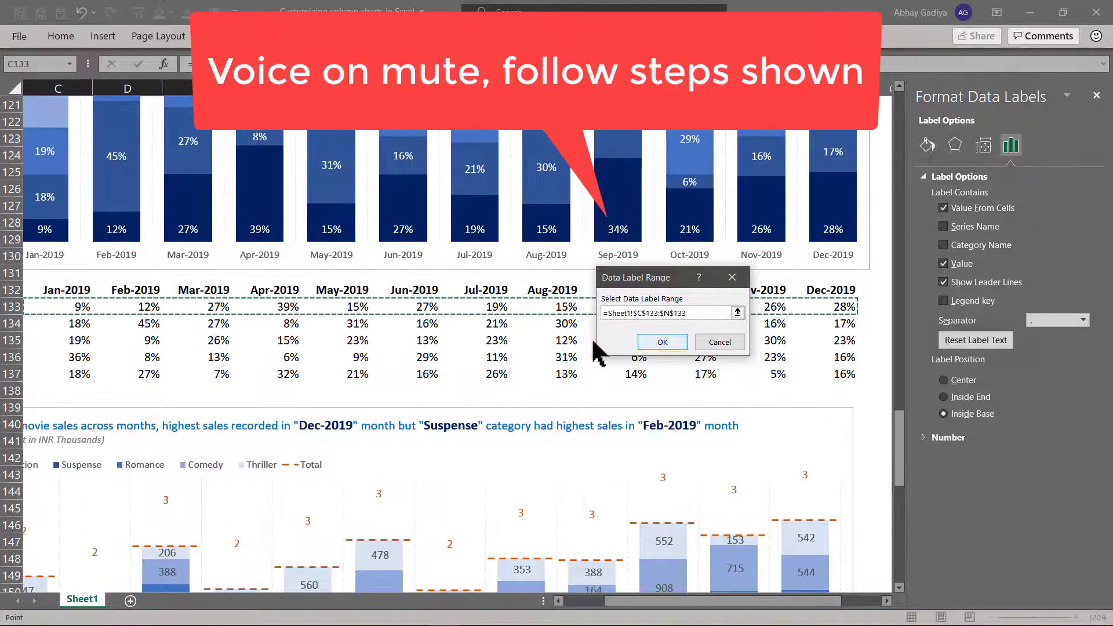
key(Return)
scroll(592, 348, down, 12)
click(943, 273)
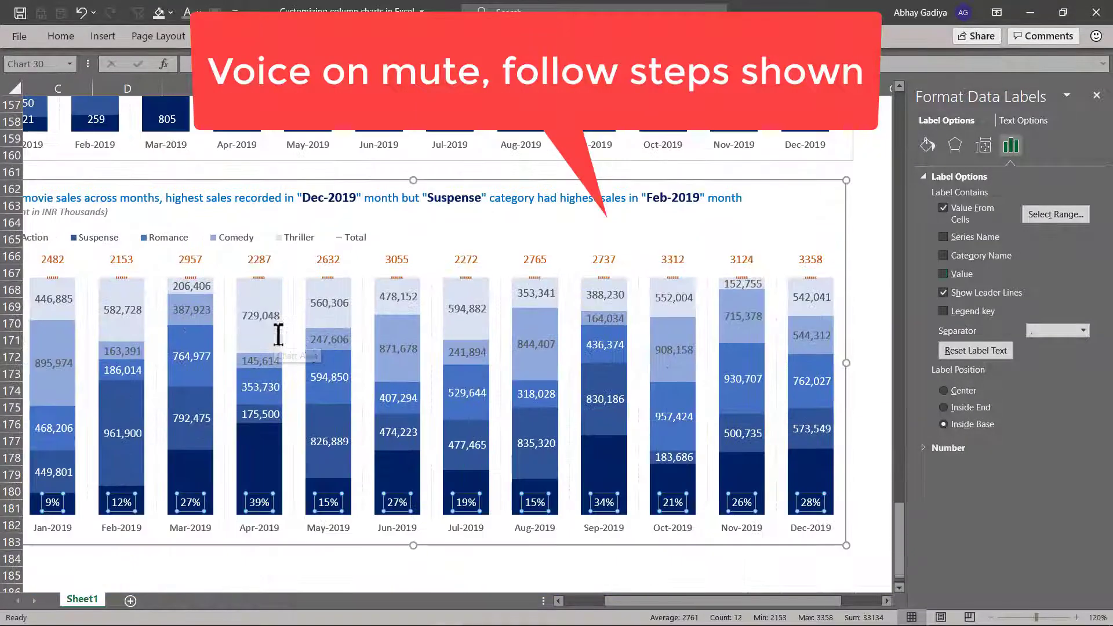
Label the Suspense segments with percentages from C134:N134.
click(536, 444)
click(943, 208)
scroll(461, 273, up, 12)
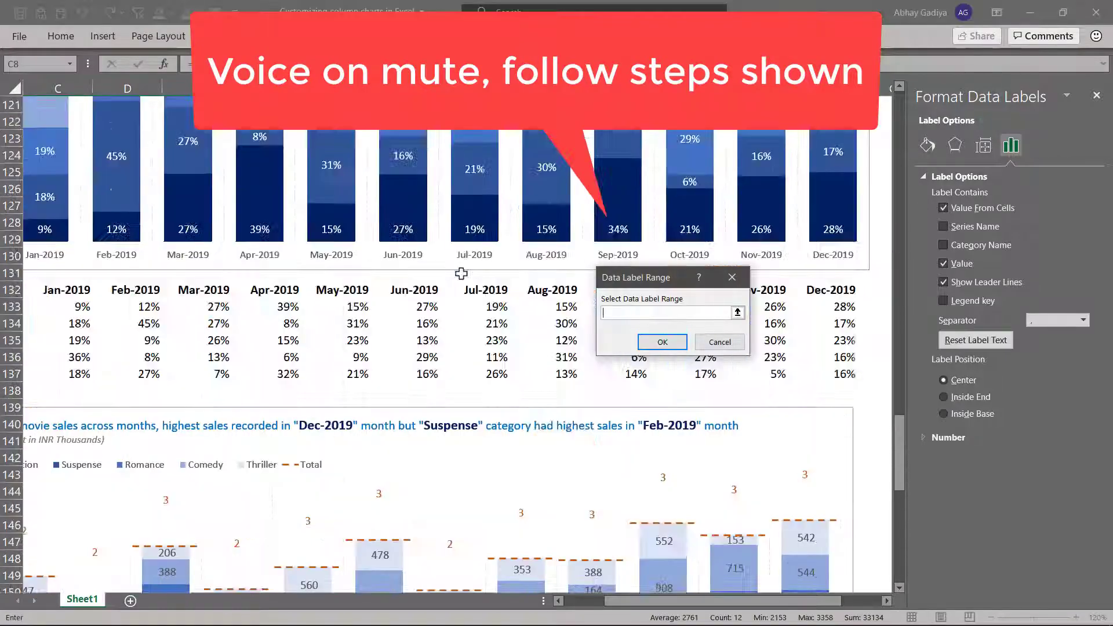
click(87, 323)
key(ctrl+shift+Right)
click(662, 342)
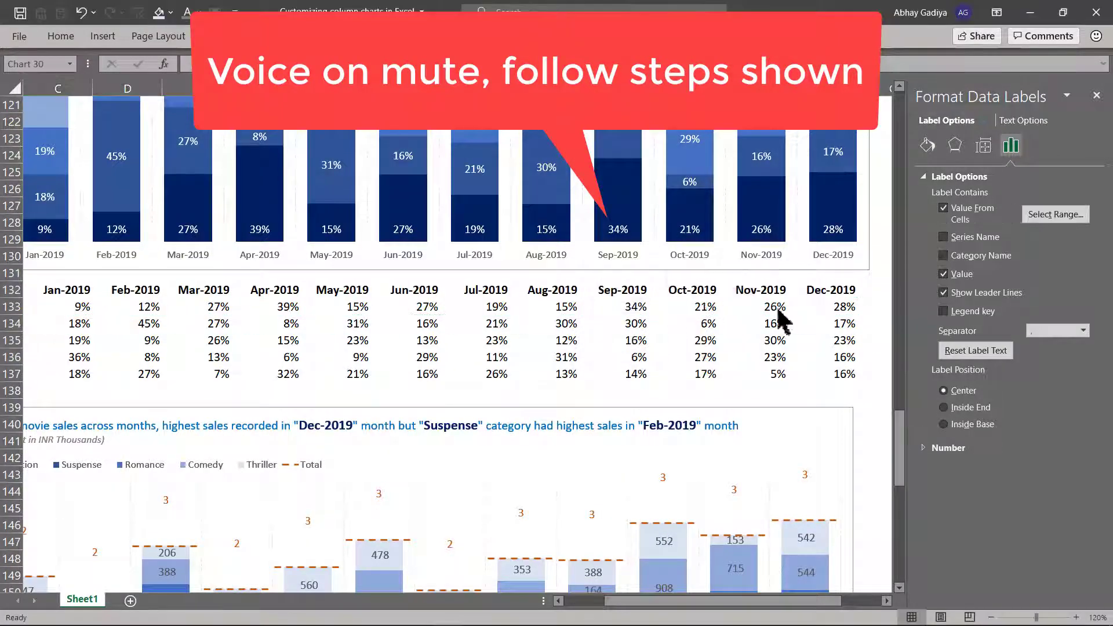
scroll(481, 359, down, 12)
Label the Romance segments with percentages from C135:N135 instead of values.
click(943, 207)
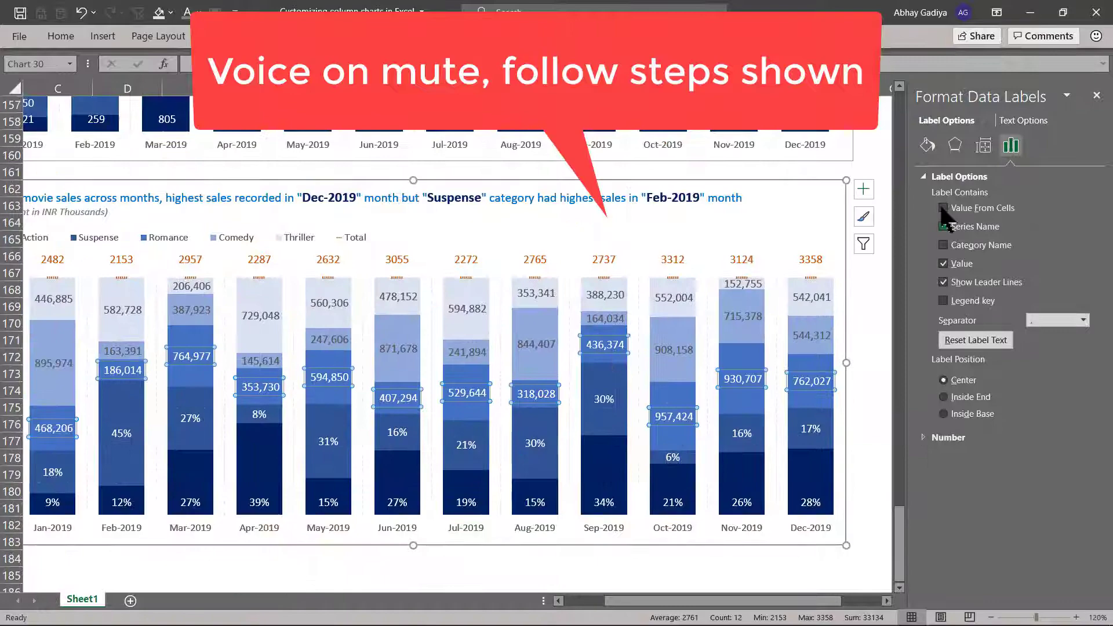
click(944, 208)
scroll(750, 218, up, 11)
click(84, 273)
key(ctrl+shift+Right)
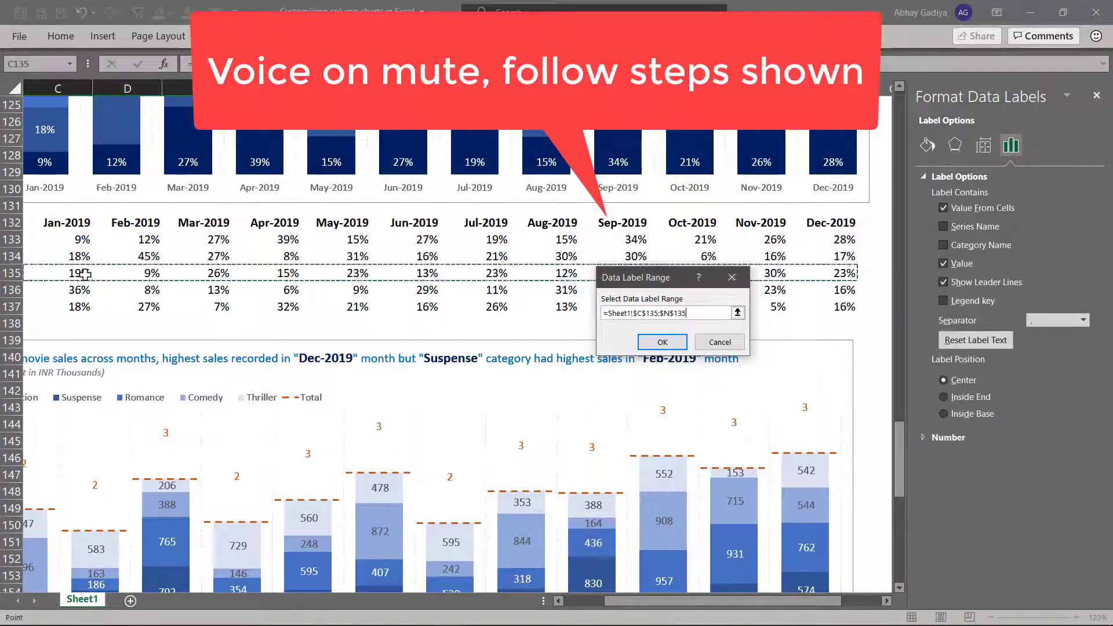
click(662, 342)
click(944, 274)
Label the Comedy segments with percentages from C136:N136.
scroll(939, 274, down, 8)
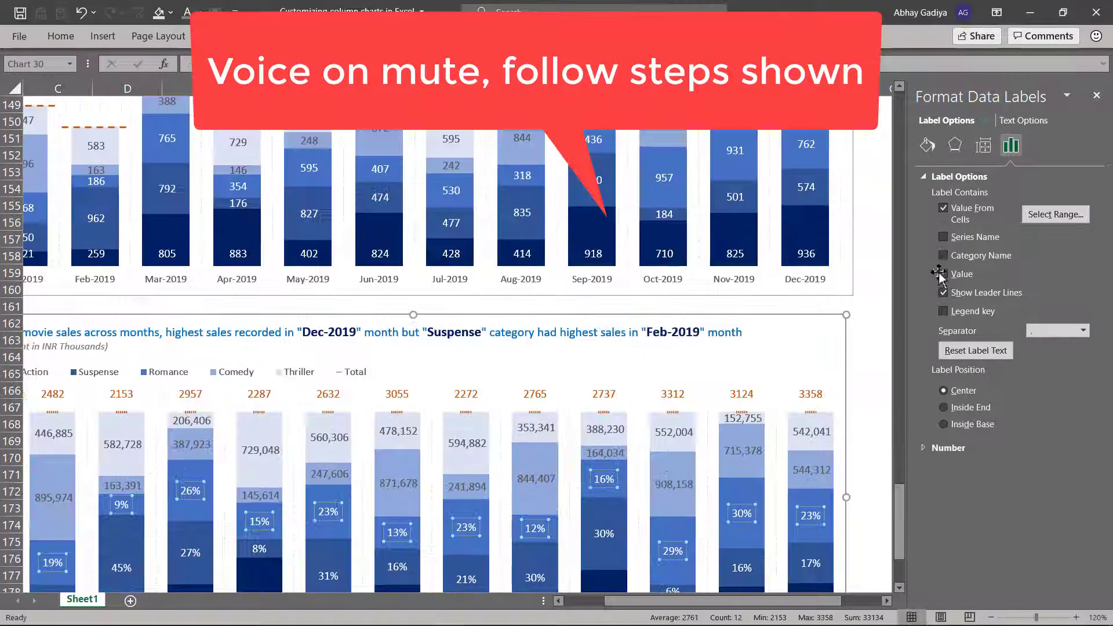
scroll(939, 274, down, 3)
click(944, 274)
click(943, 208)
scroll(929, 216, up, 7)
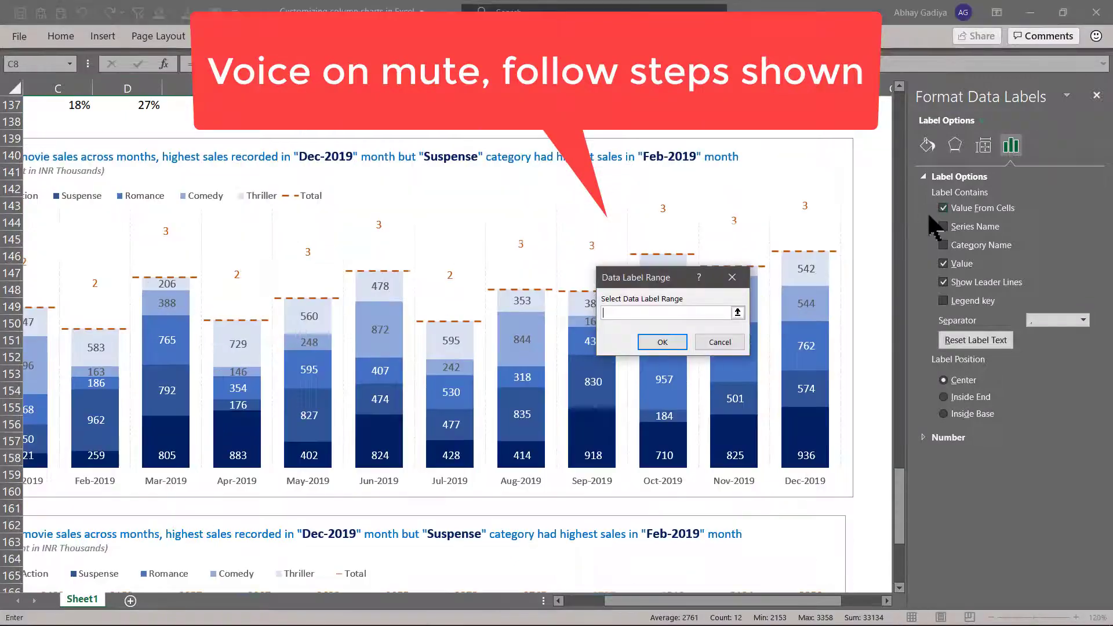
scroll(927, 211, up, 4)
click(80, 290)
key(ctrl+shift+Right)
click(662, 342)
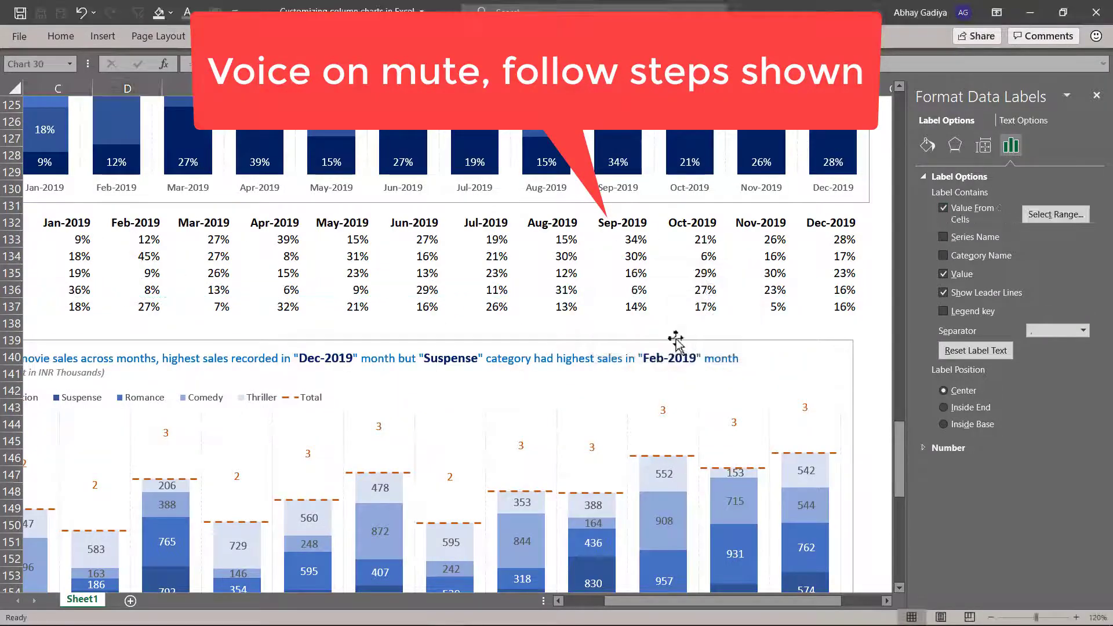
scroll(948, 284, down, 8)
Label the Thriller segments with percentages from C137:N137 instead of values.
click(331, 437)
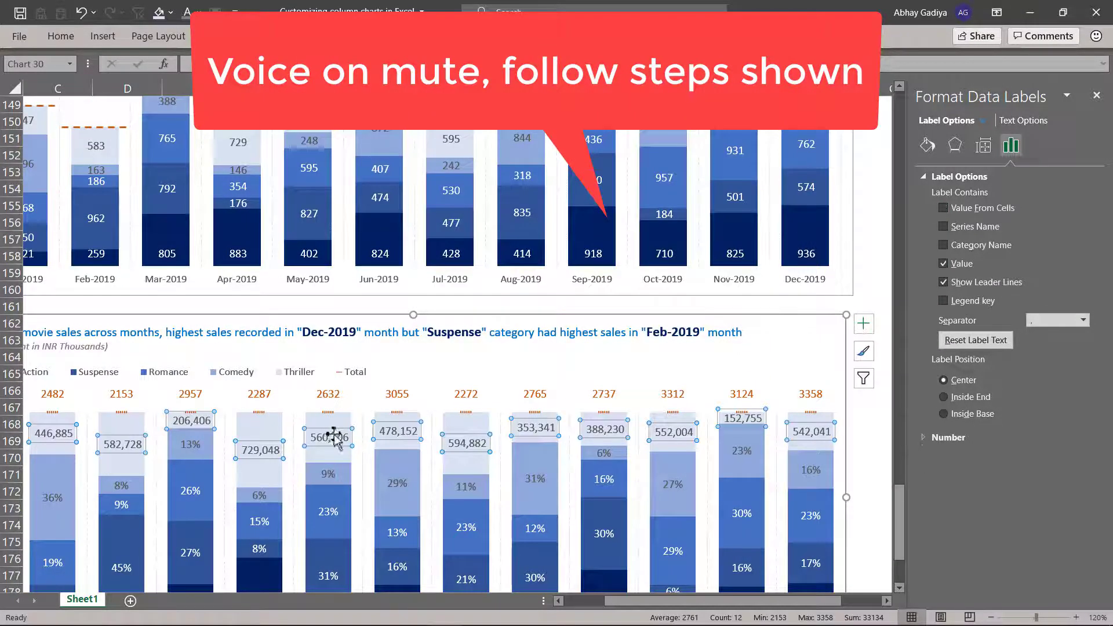
click(943, 207)
scroll(950, 214, up, 8)
click(54, 308)
key(ctrl+shift+Right)
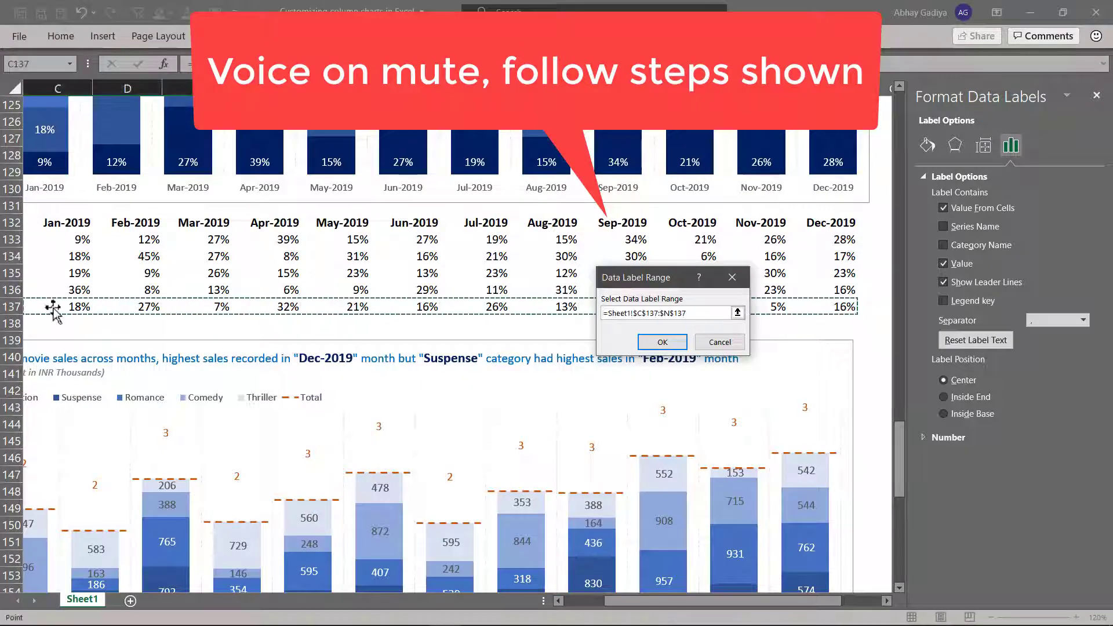
click(662, 342)
click(943, 274)
scroll(228, 380, down, 11)
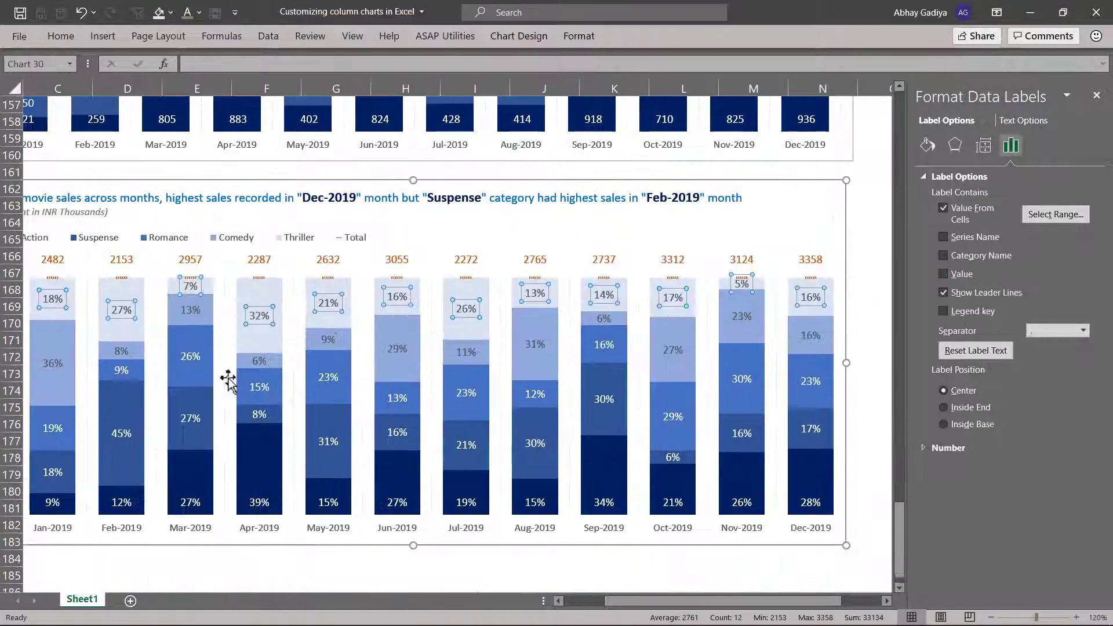
Close the Format Data Labels pane, deselect the chart, and save with Ctrl+S.
click(1097, 95)
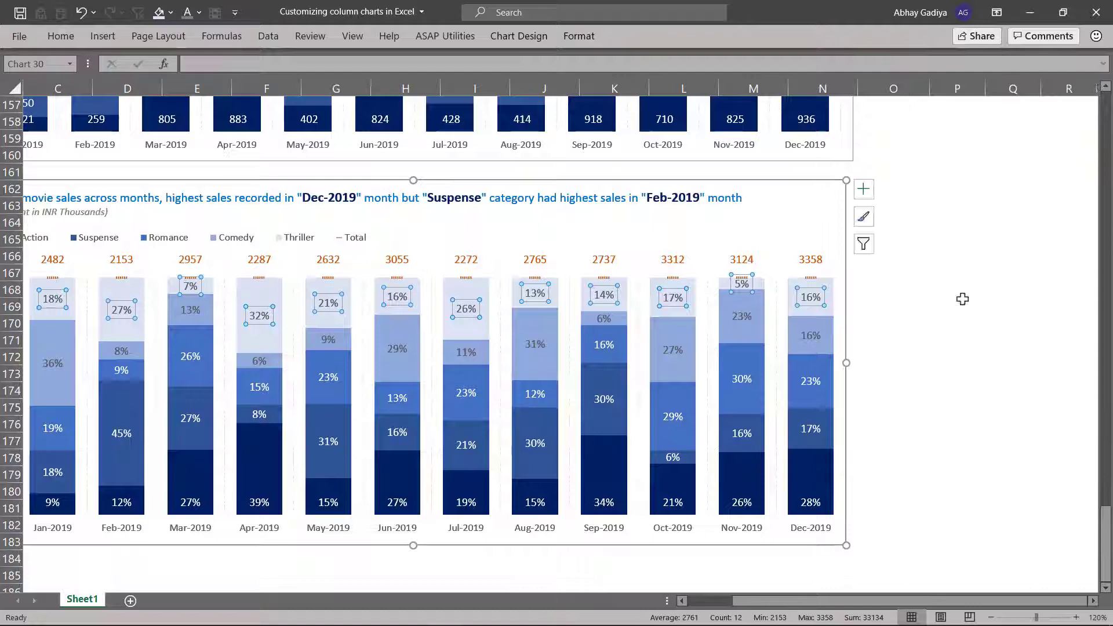
drag(721, 600, 710, 598)
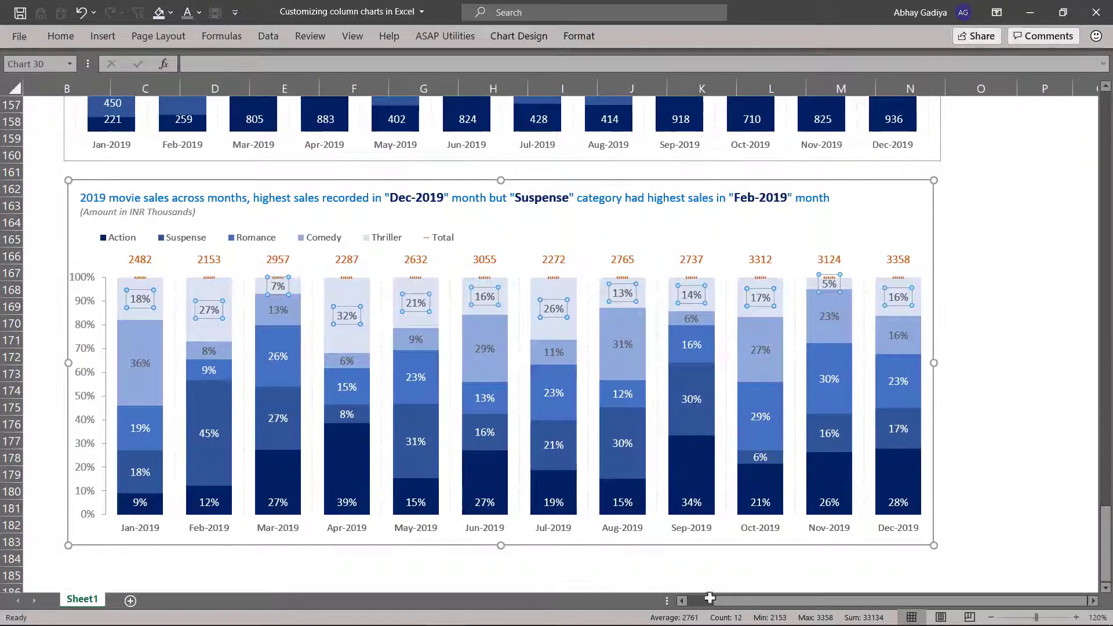
click(443, 568)
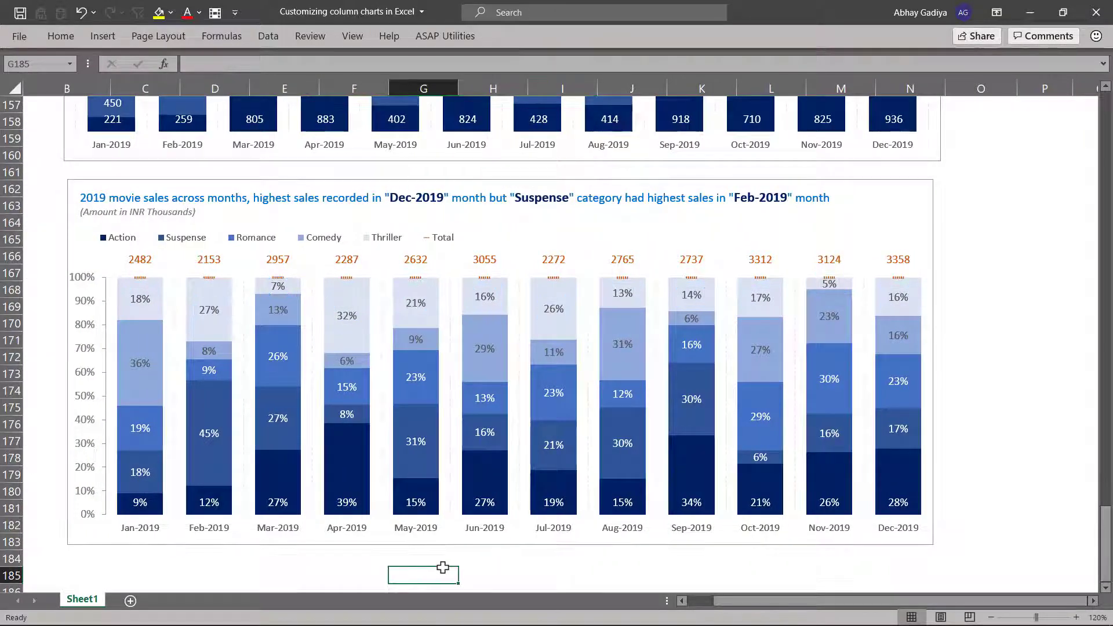
key(ctrl+s)
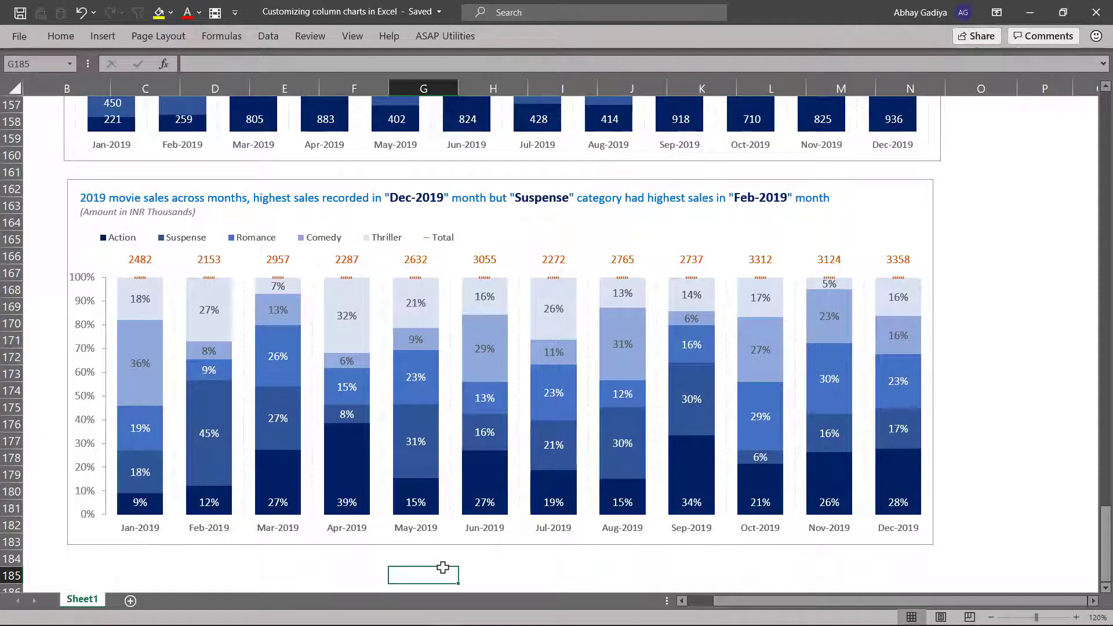